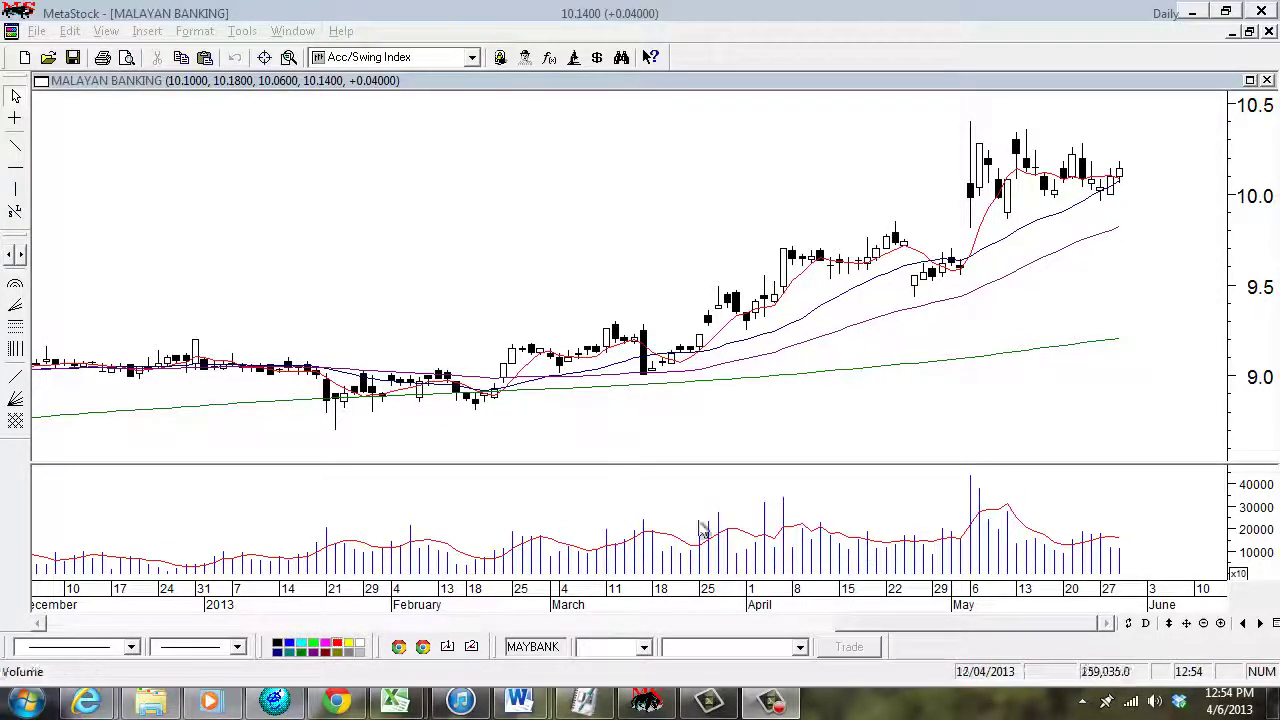
Delete the volume histogram, remove its empty pane, and zoom out slightly
click(648, 552)
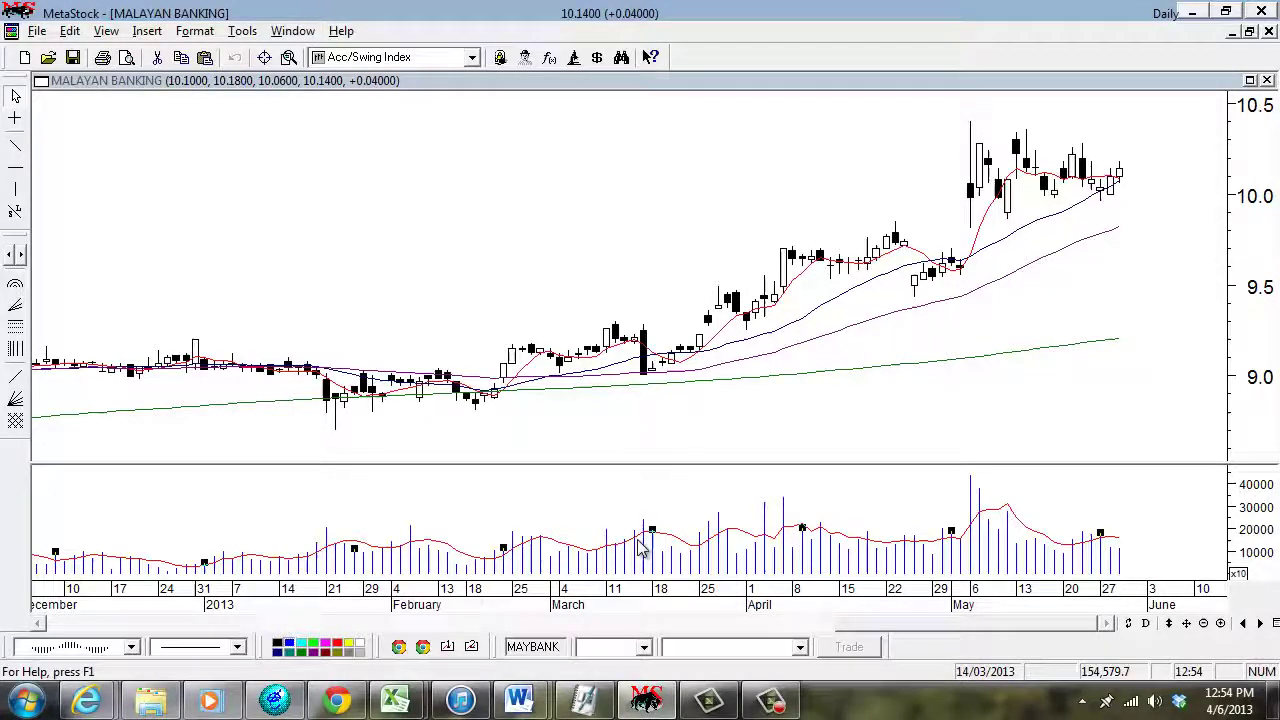
key(Delete)
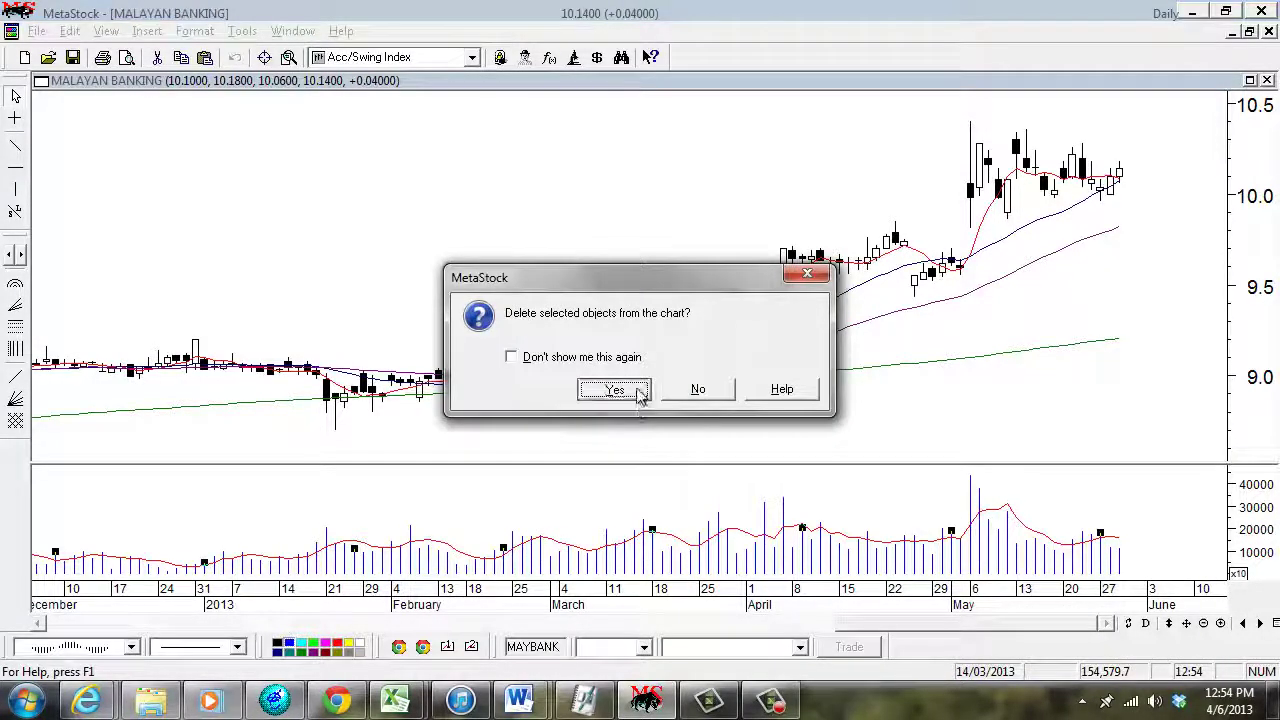
click(630, 390)
drag(689, 463, 692, 582)
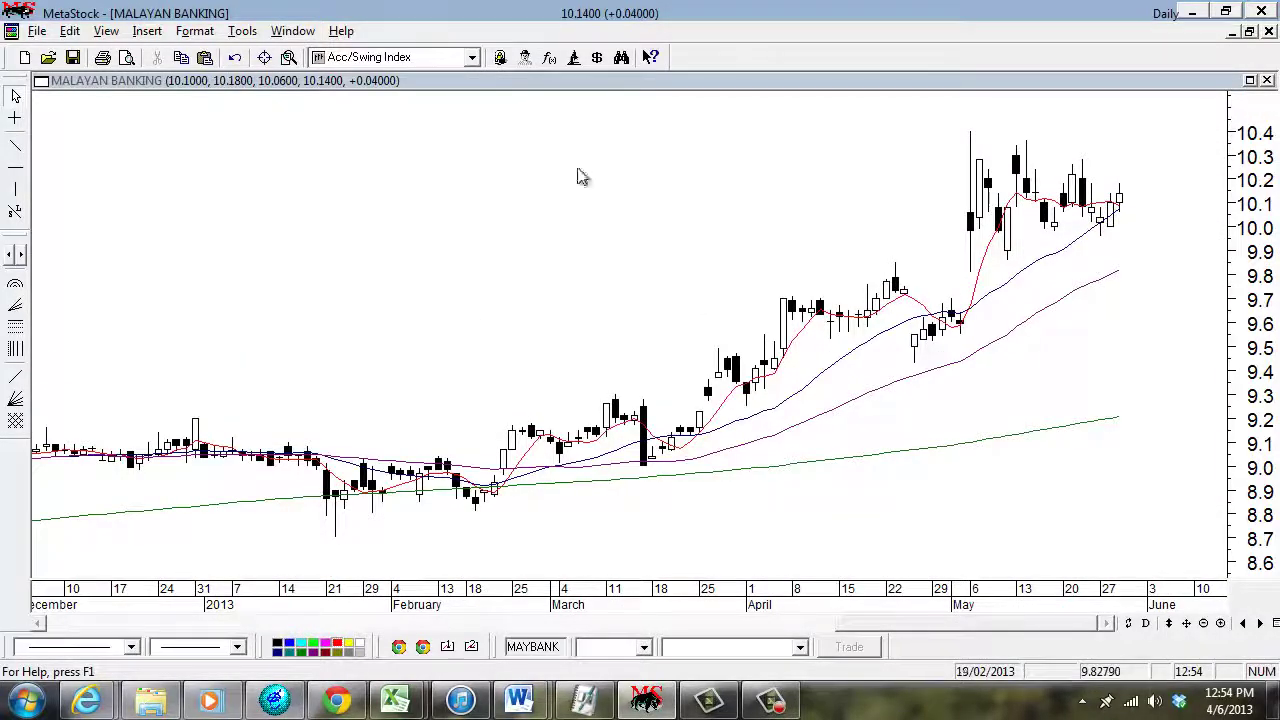
click(1203, 623)
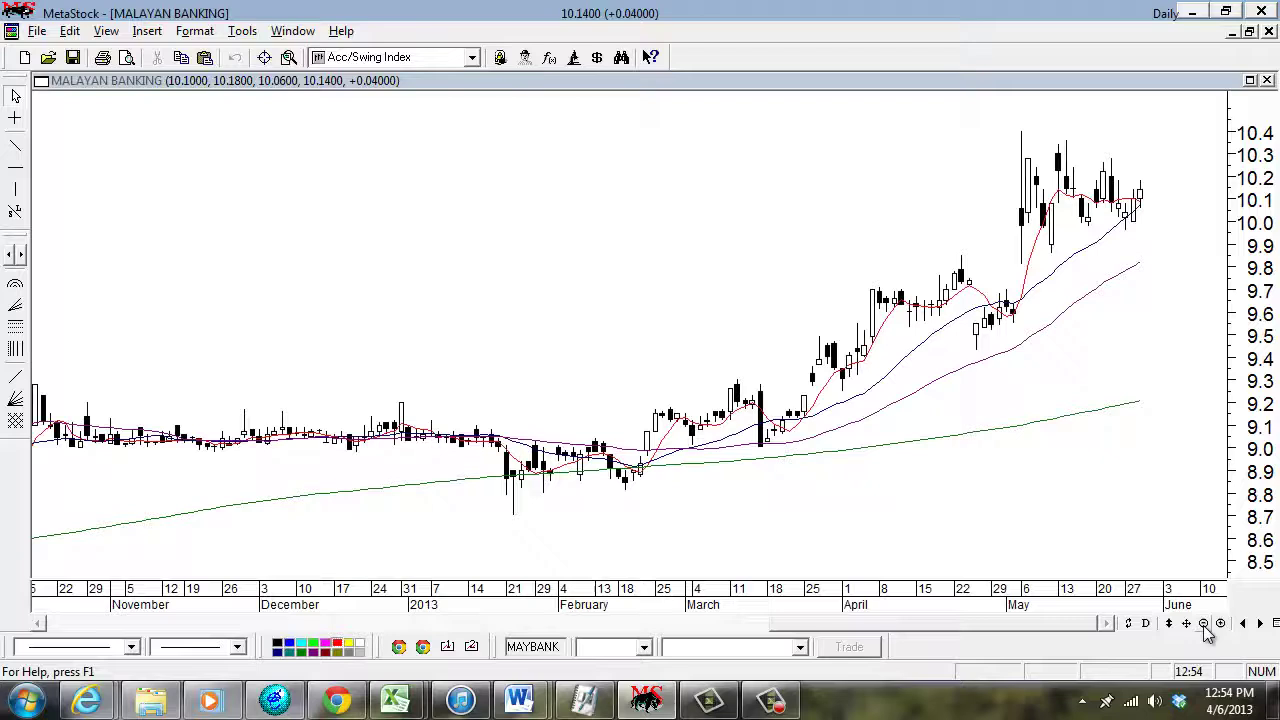
Delete the green 200-day moving average and the lowest remaining moving-average line
click(845, 452)
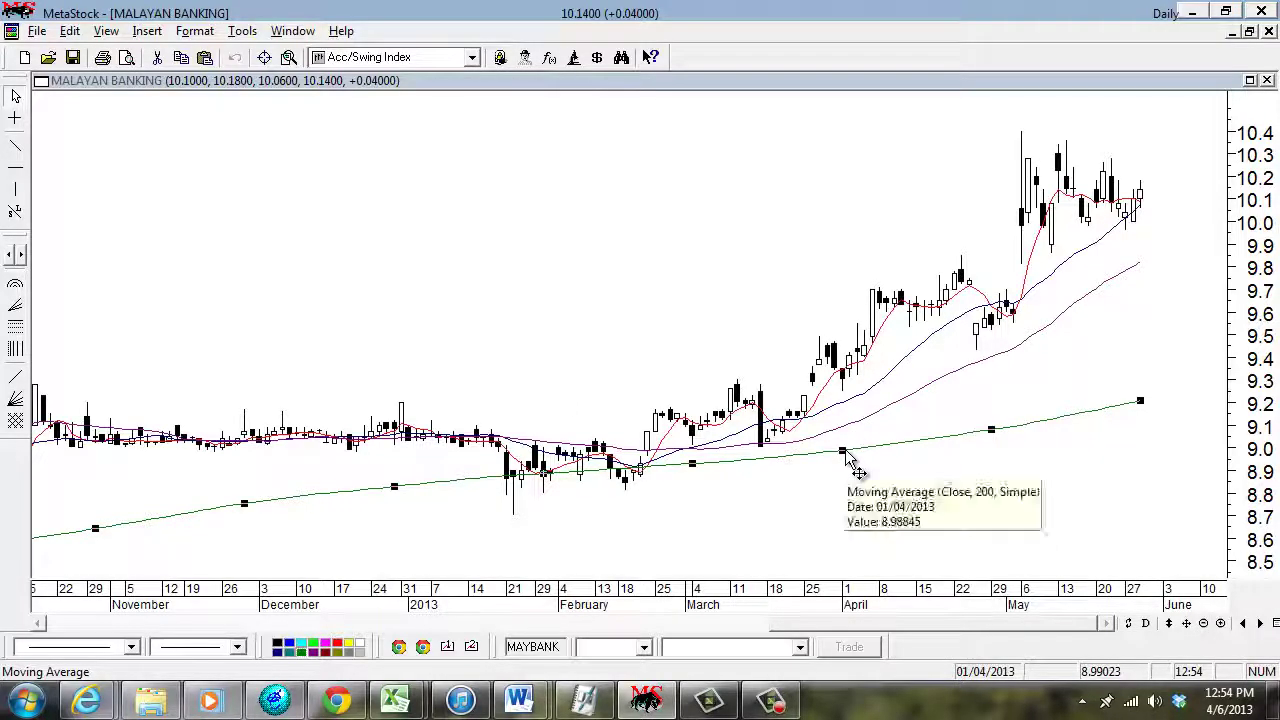
key(Delete)
click(618, 392)
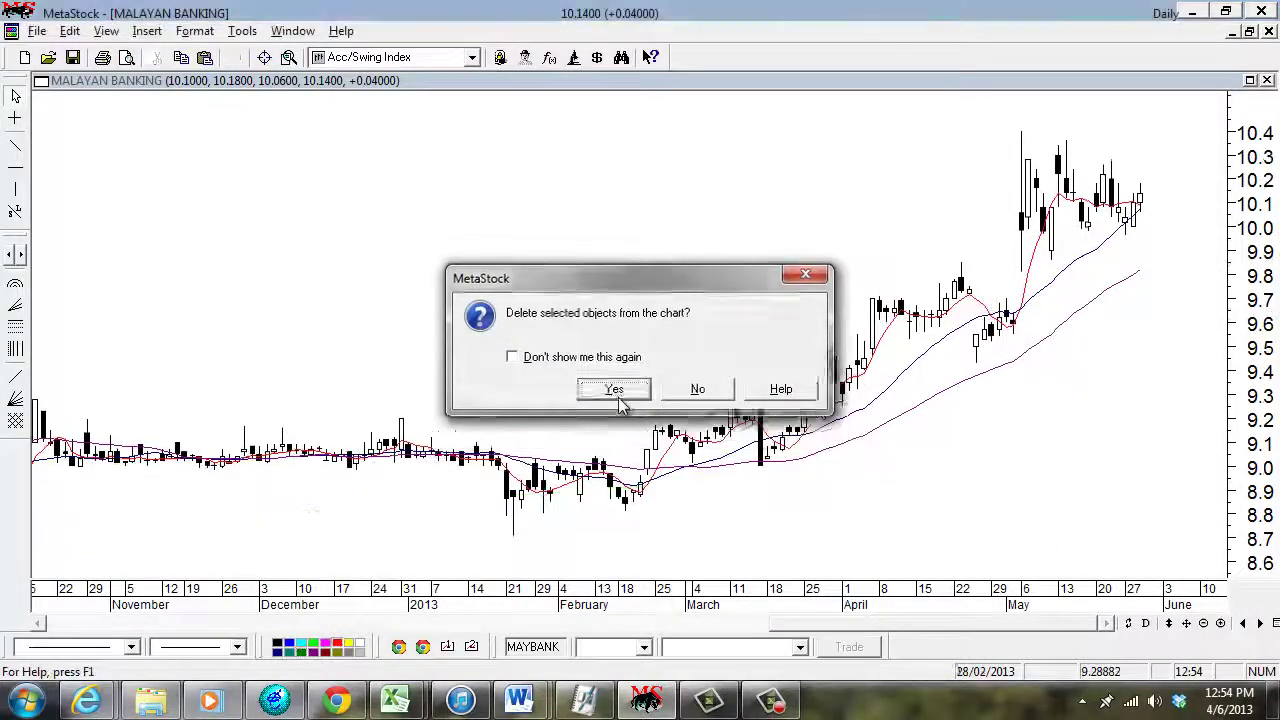
click(857, 445)
key(Delete)
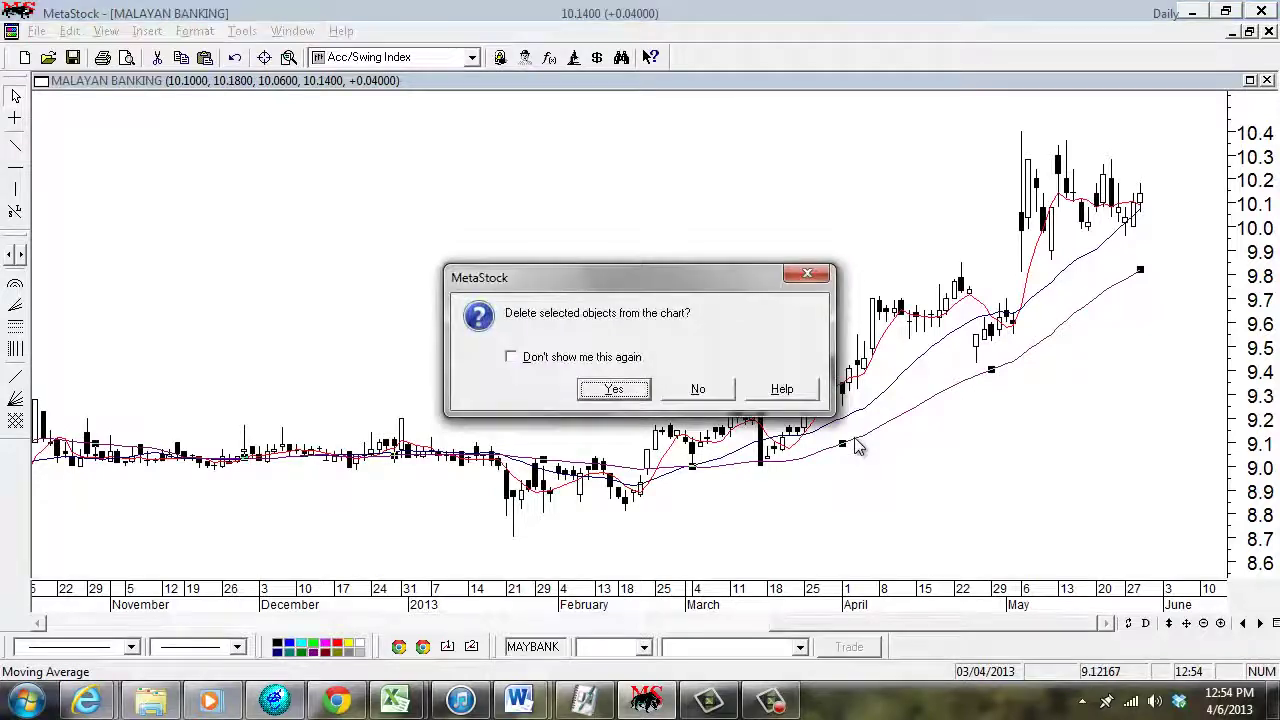
click(621, 391)
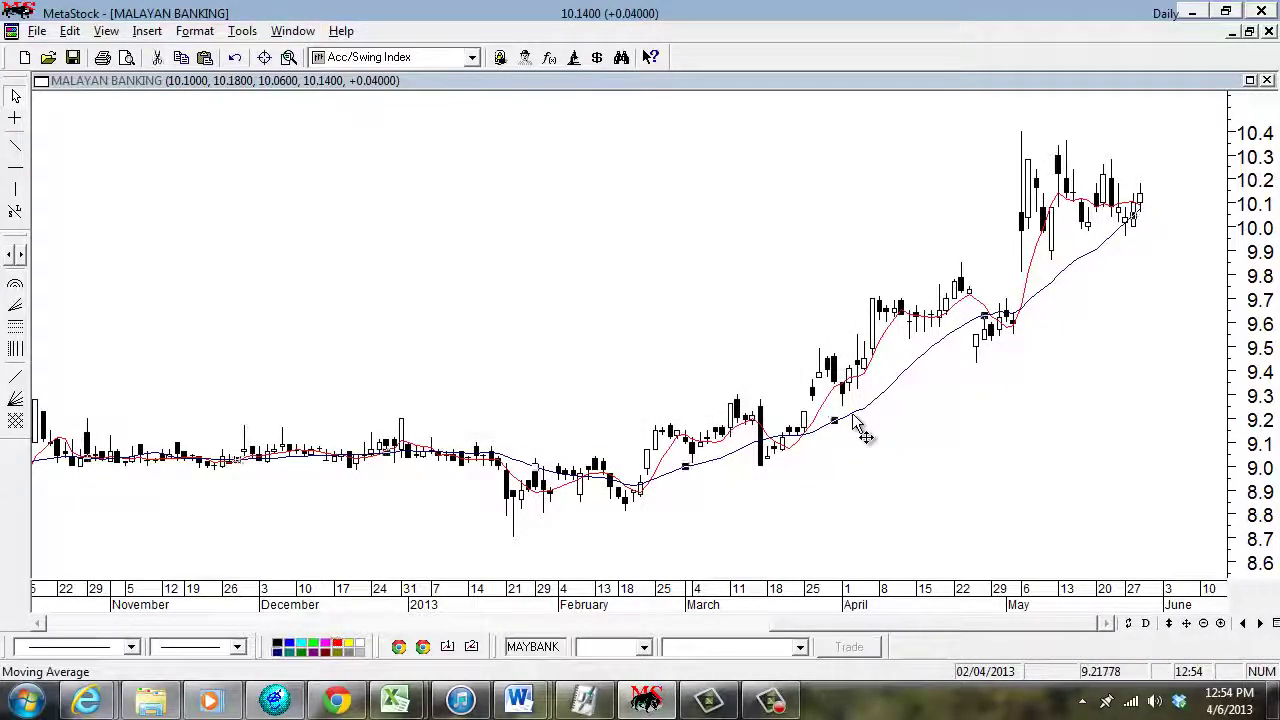
Delete the black moving-average line, then the red moving-average line
click(853, 420)
key(Delete)
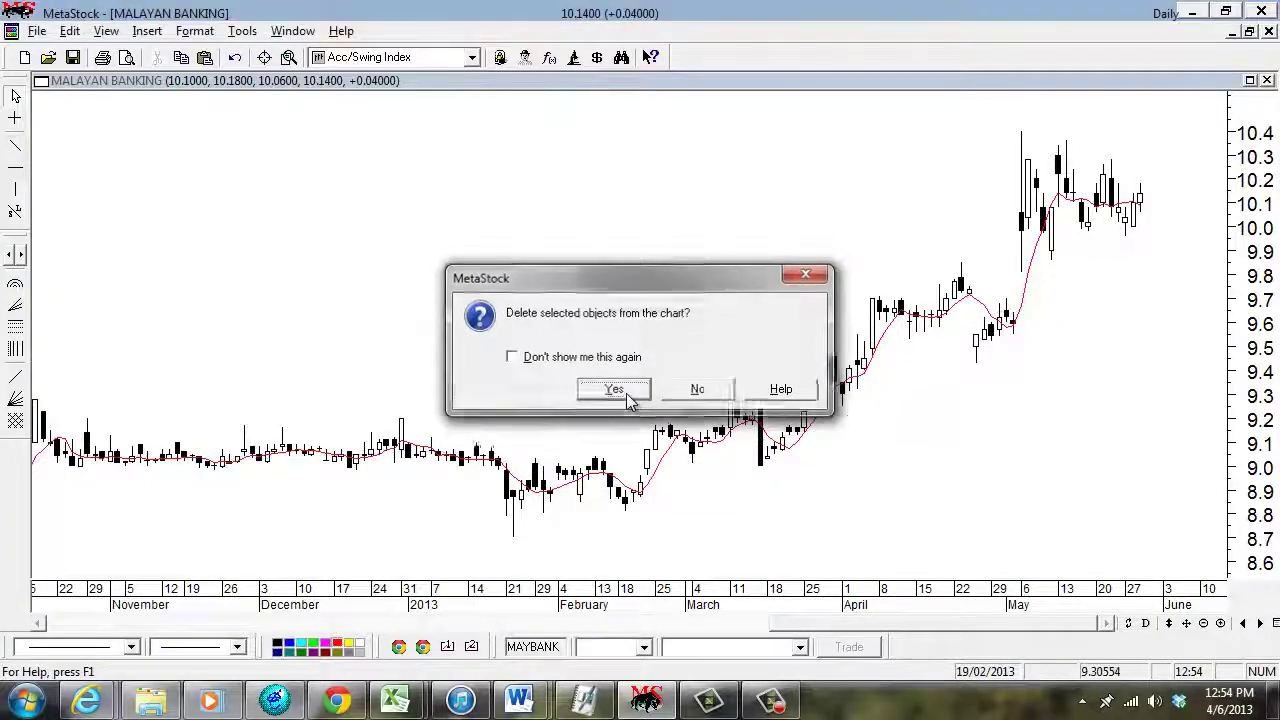
click(616, 392)
click(985, 314)
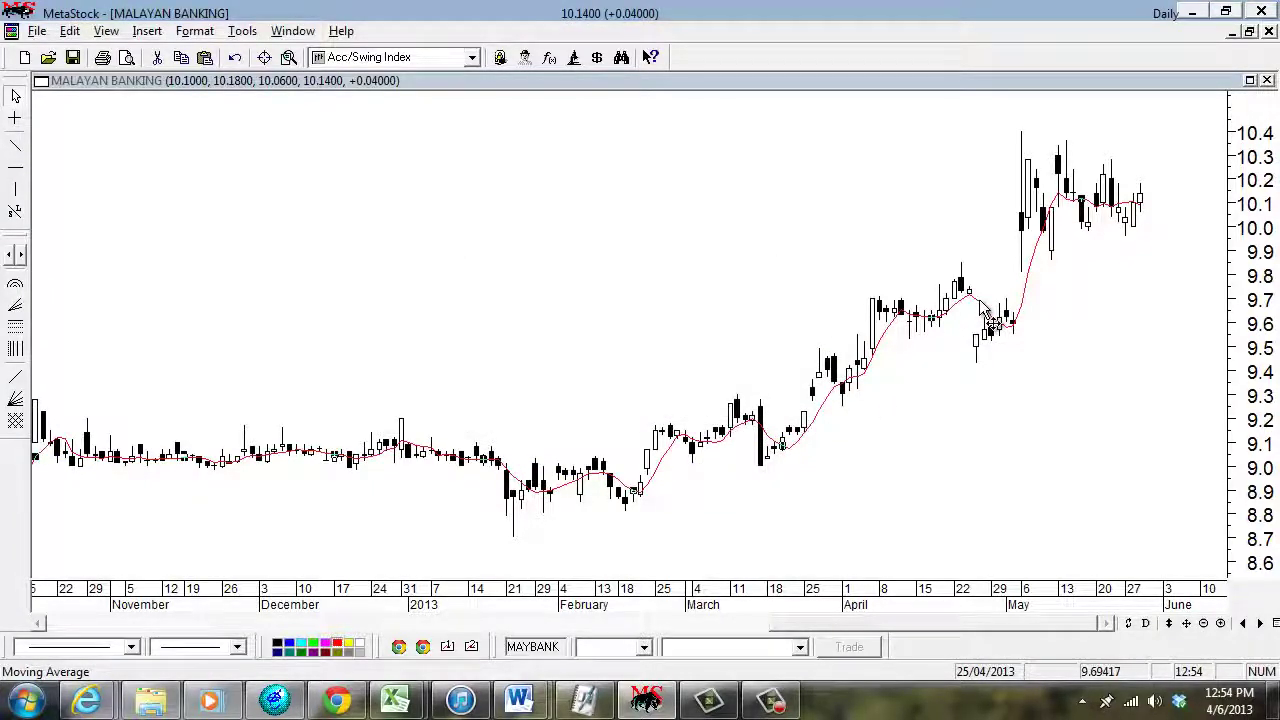
key(Delete)
Confirm the red average's removal and zoom the chart to span late January to early June 2013
click(632, 392)
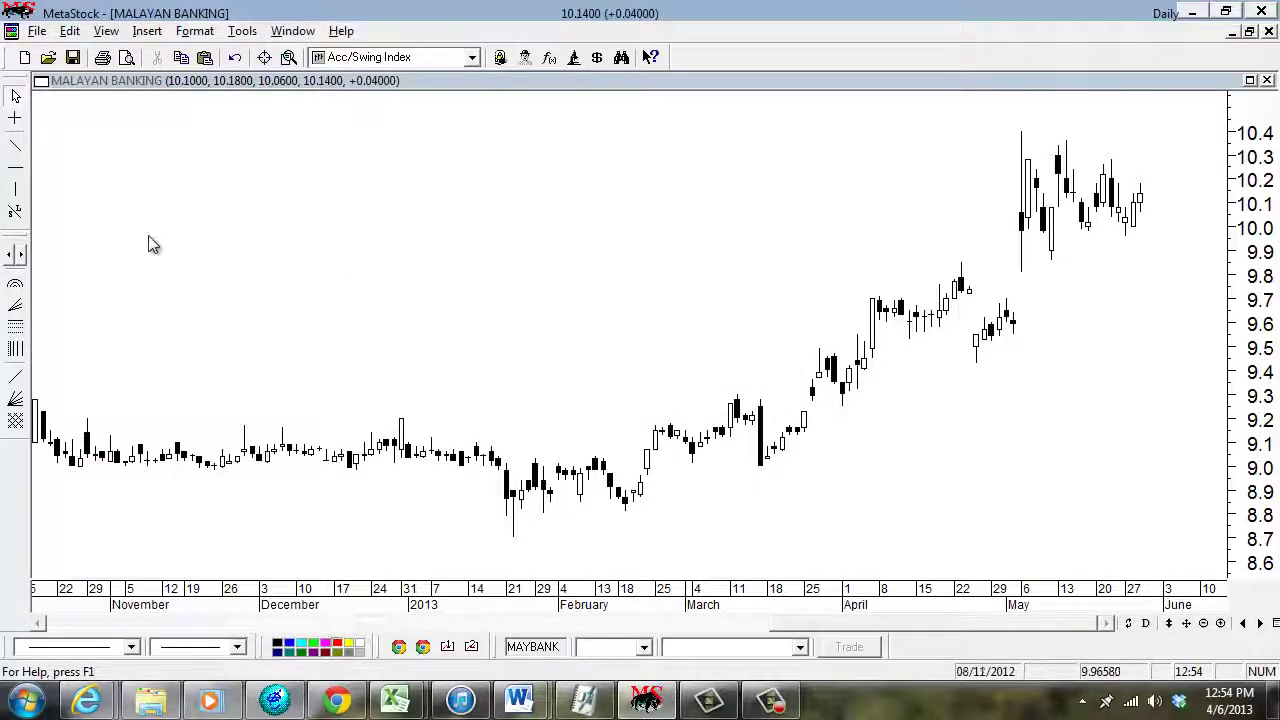
click(1205, 630)
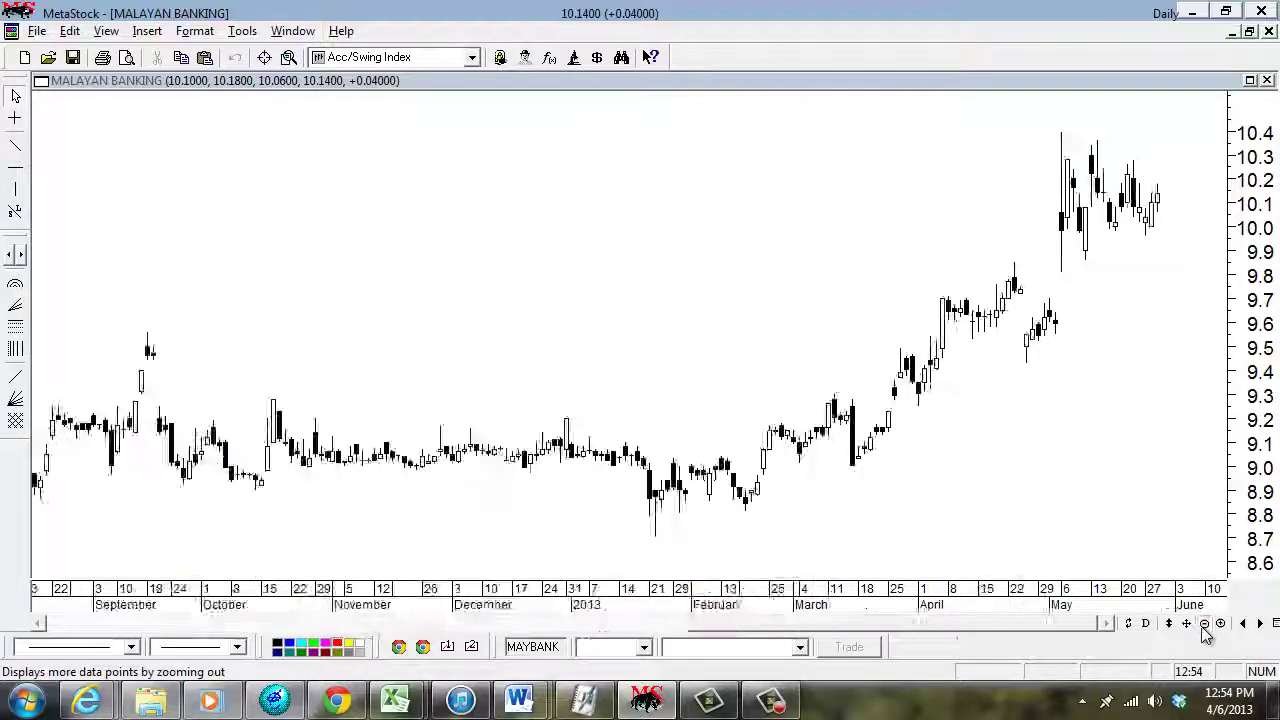
click(1205, 630)
click(1220, 623)
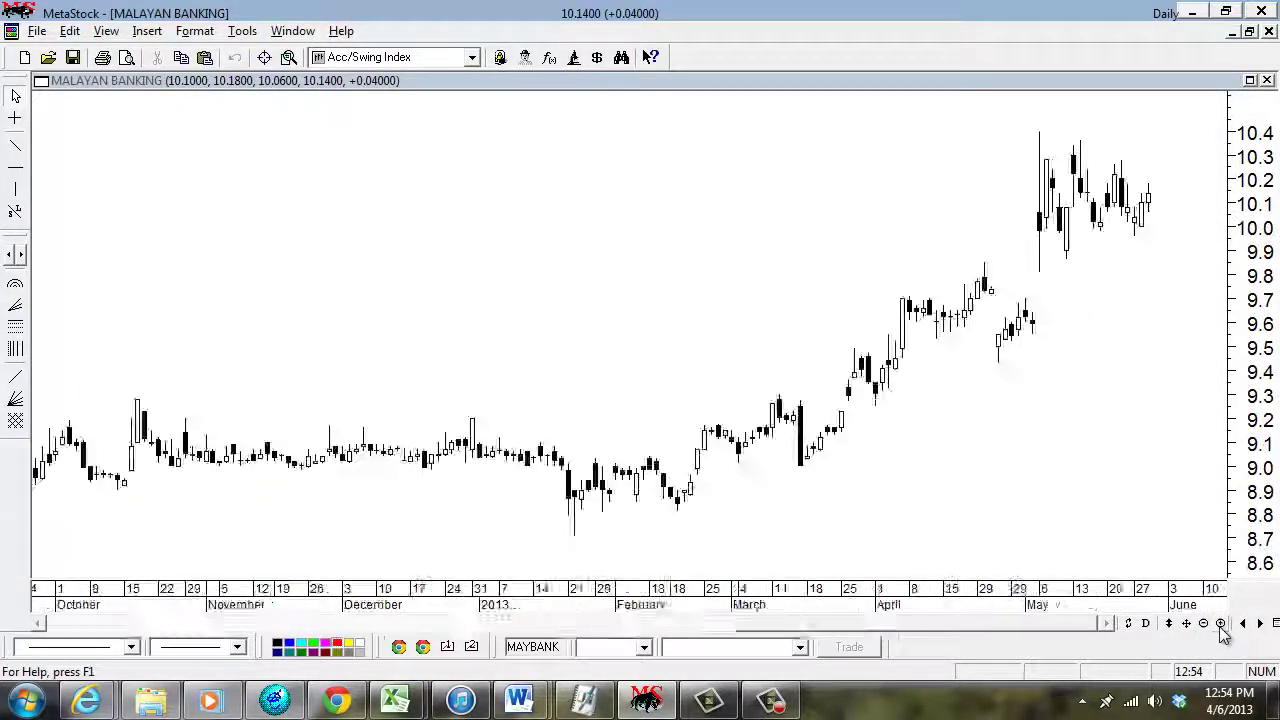
click(1220, 623)
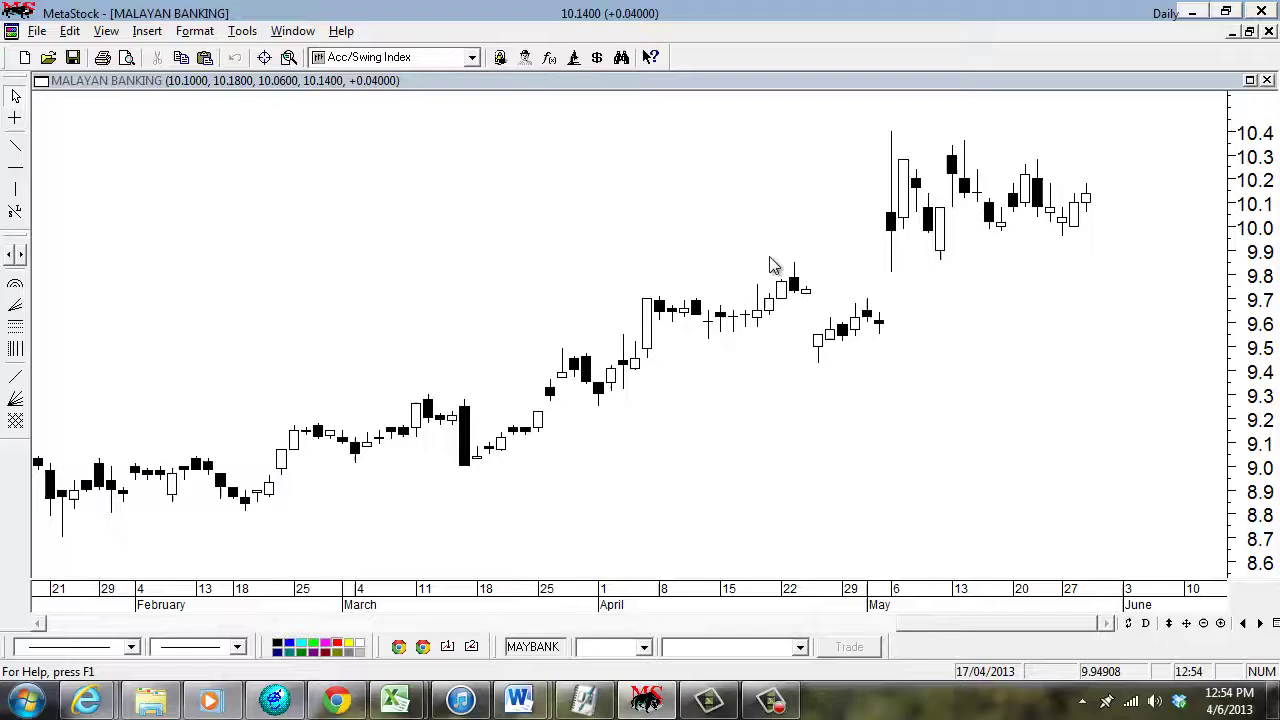
click(1205, 628)
click(1204, 623)
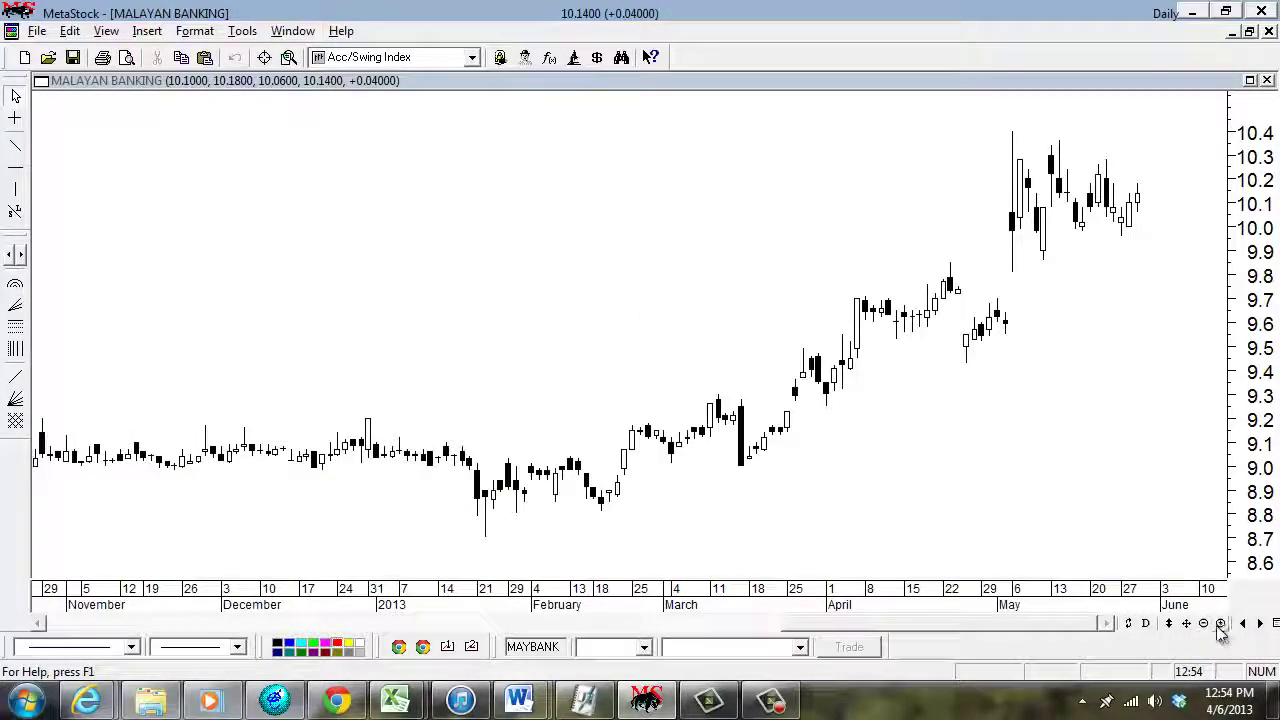
click(1220, 623)
click(1221, 624)
click(1221, 624)
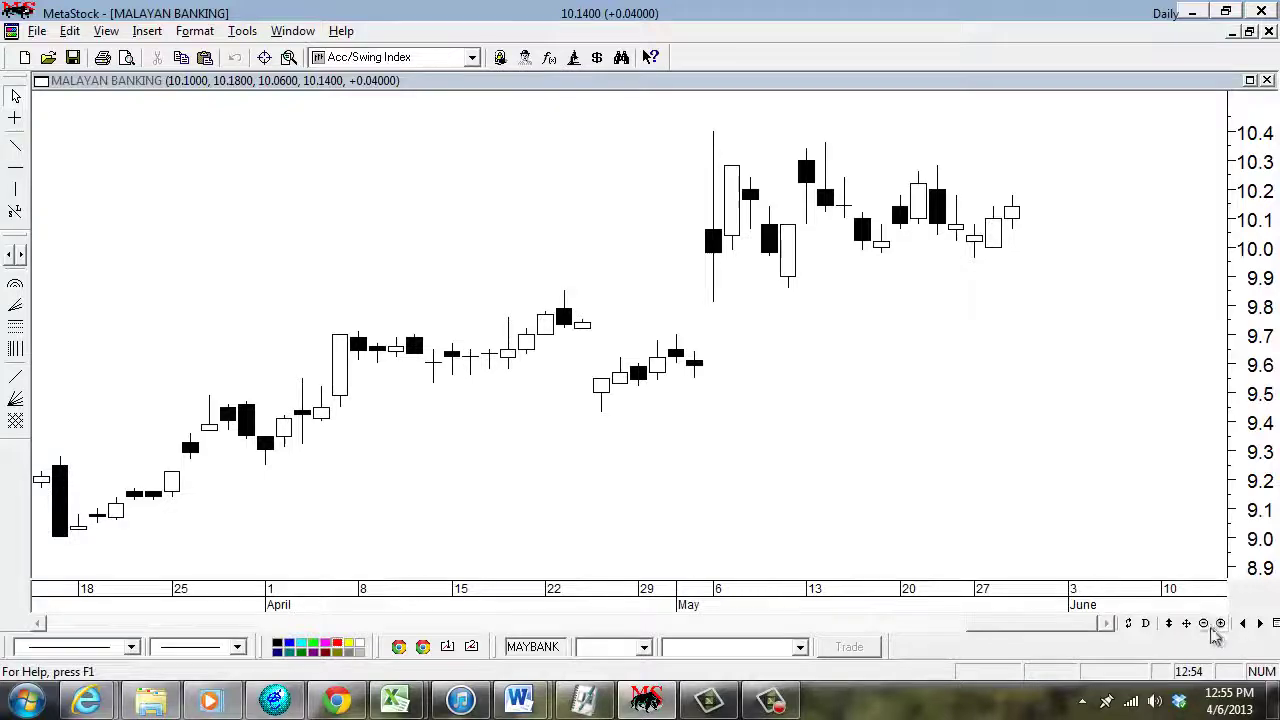
click(1204, 623)
click(1204, 623)
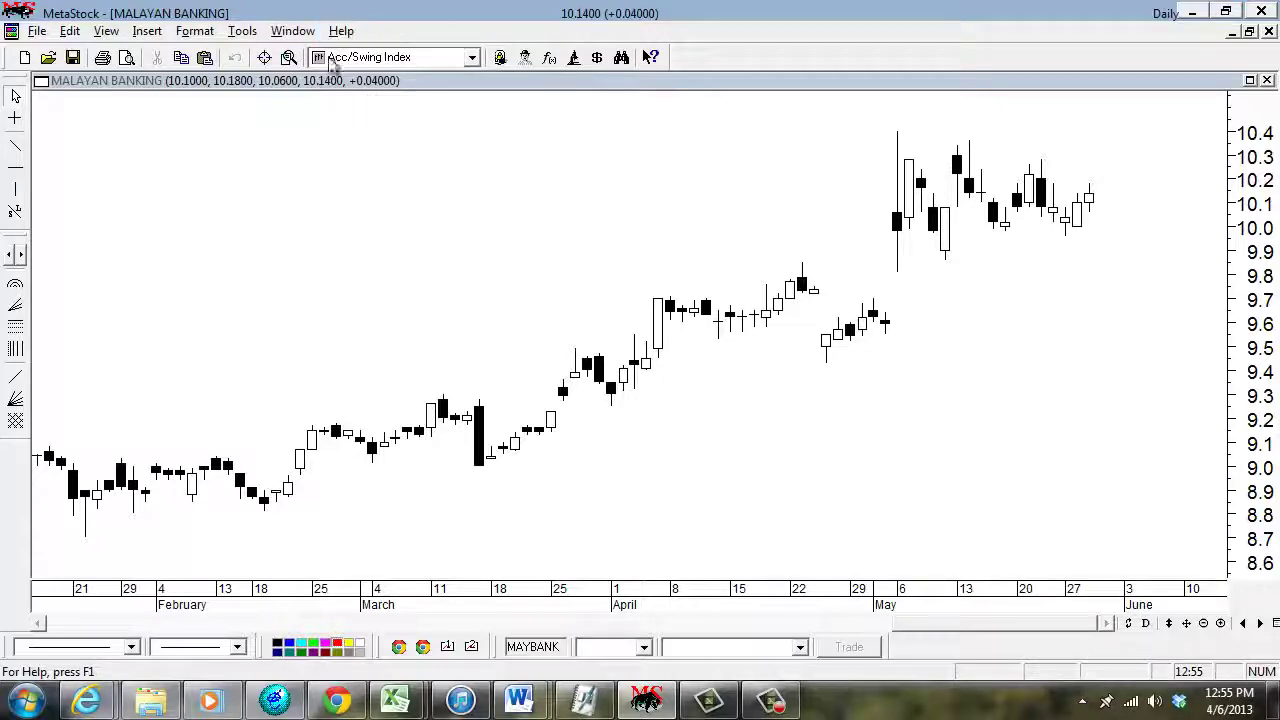
Scroll through the toolbar's indicator drop-down and select Volume
click(471, 57)
drag(474, 100, 490, 238)
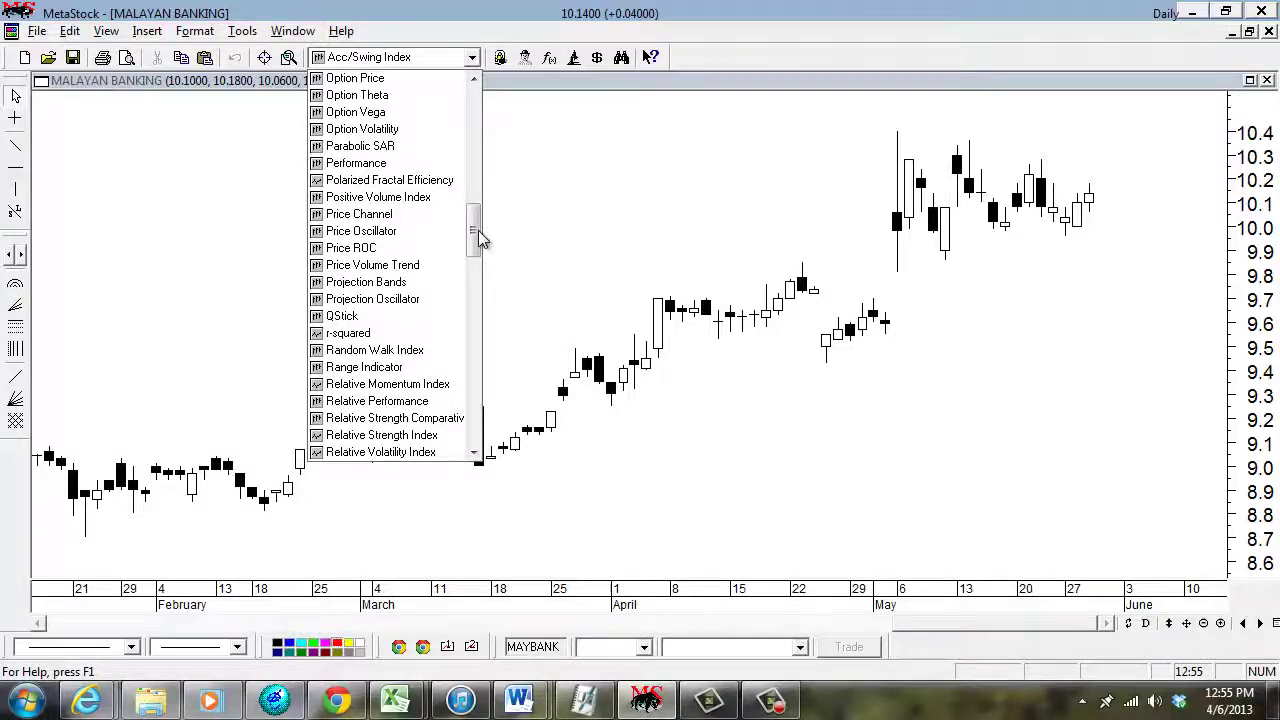
drag(479, 238, 479, 195)
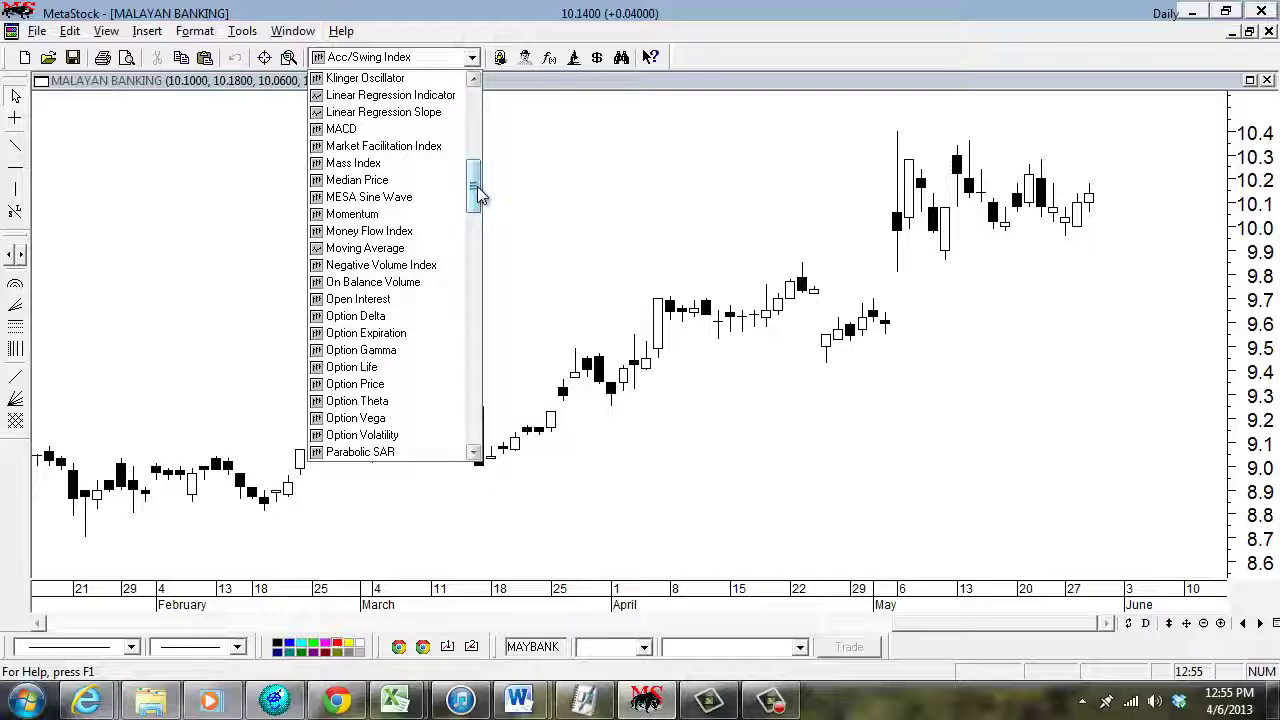
drag(479, 195, 481, 122)
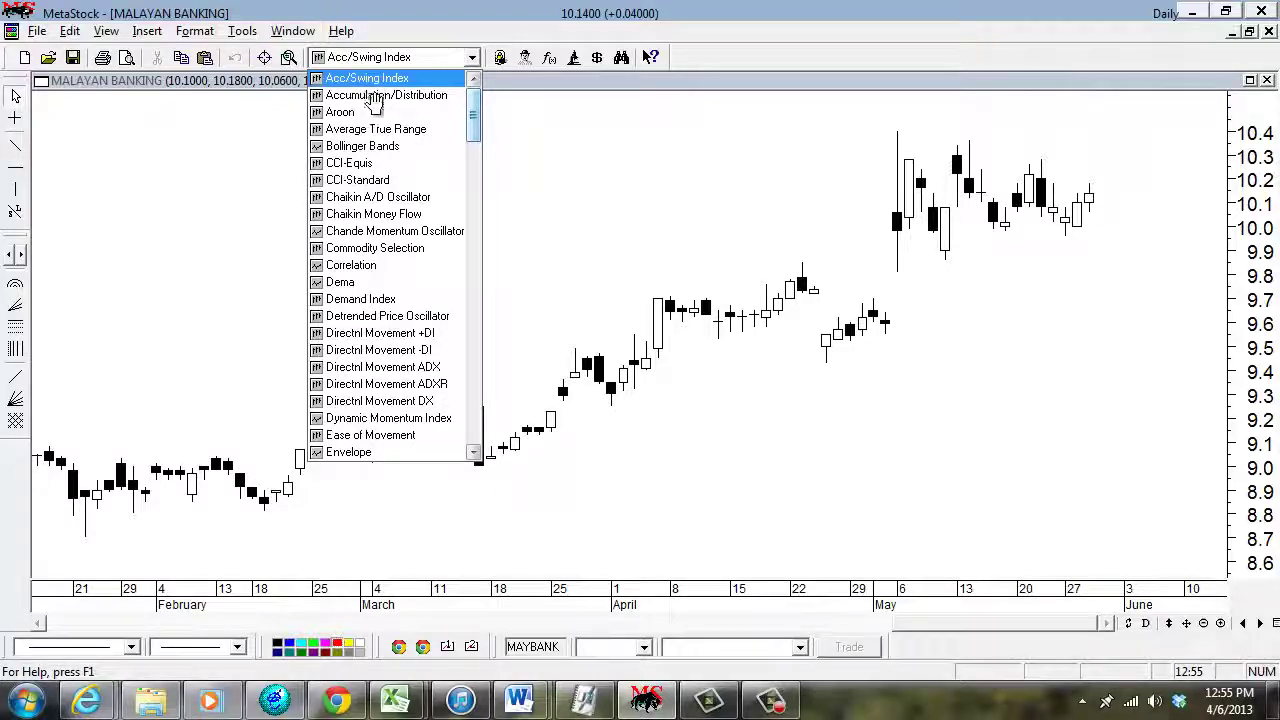
drag(475, 133, 477, 251)
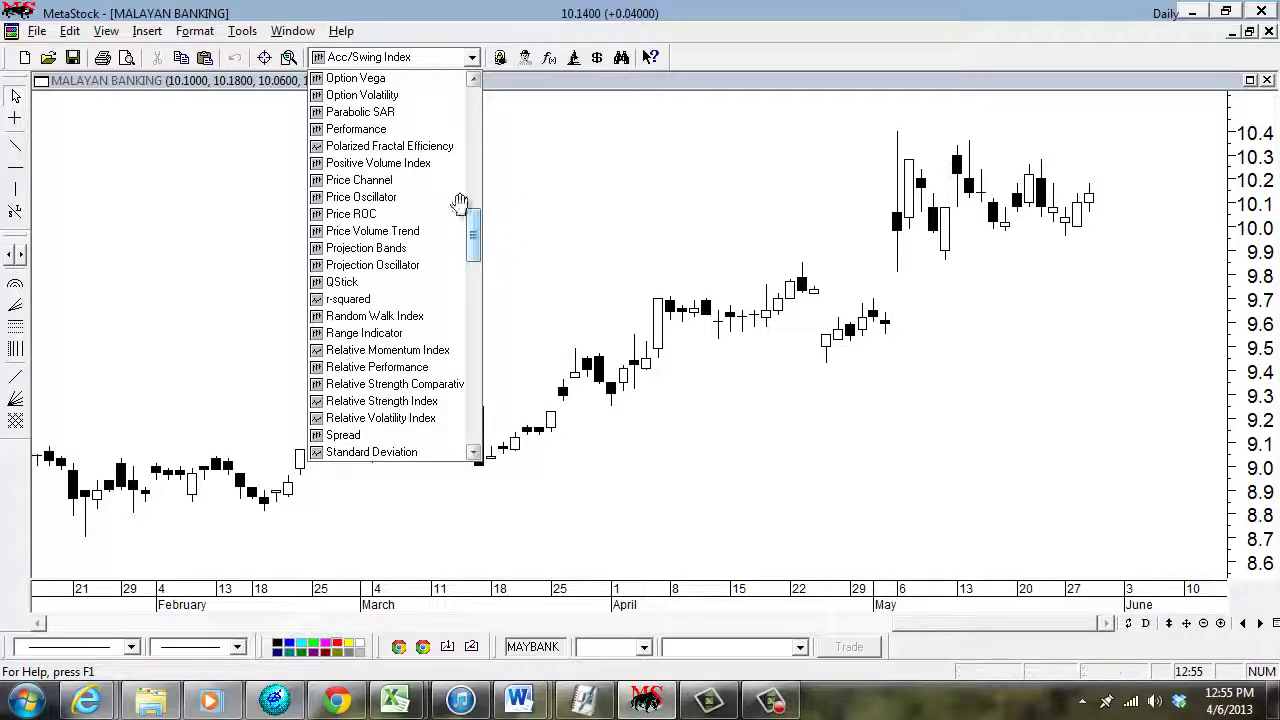
drag(480, 243, 464, 306)
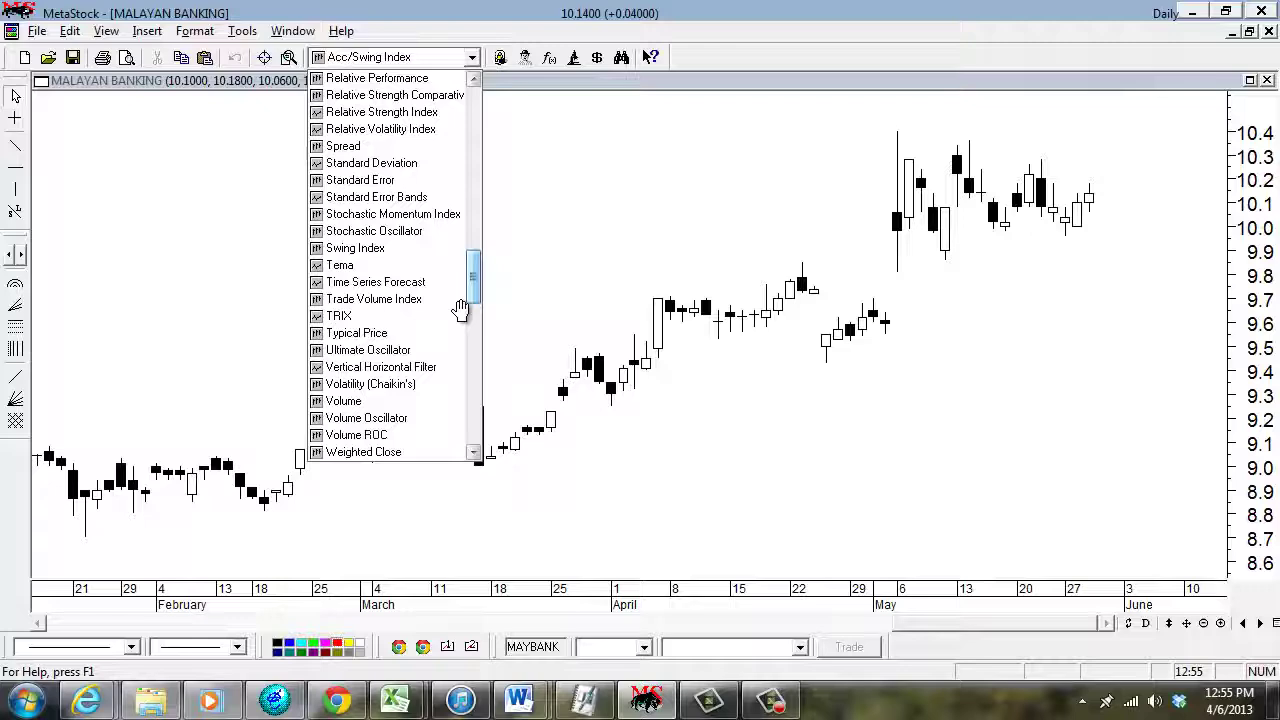
click(343, 402)
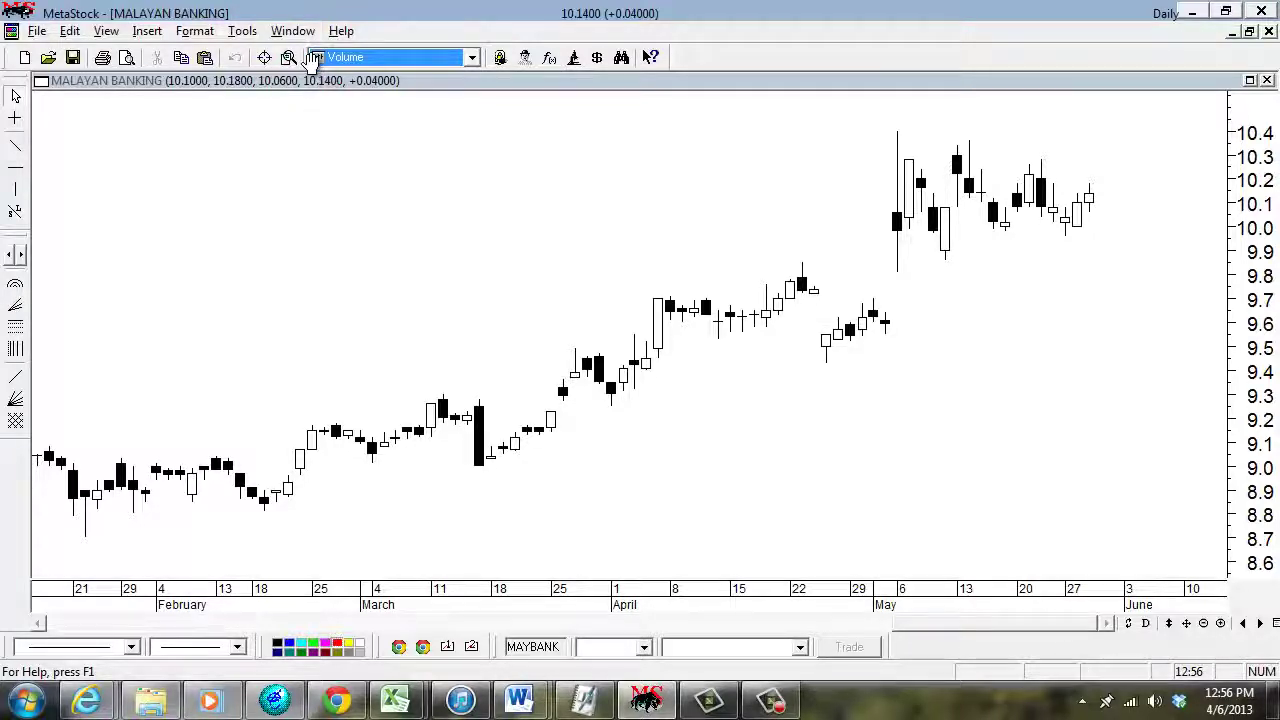
Drop Volume into a new inner window with default settings, then shrink that pane below the candlesticks
mouse_move(335, 88)
mouse_down()
mouse_move(364, 357)
mouse_move(413, 427)
mouse_move(337, 77)
mouse_move(306, 28)
mouse_move(325, 100)
mouse_up()
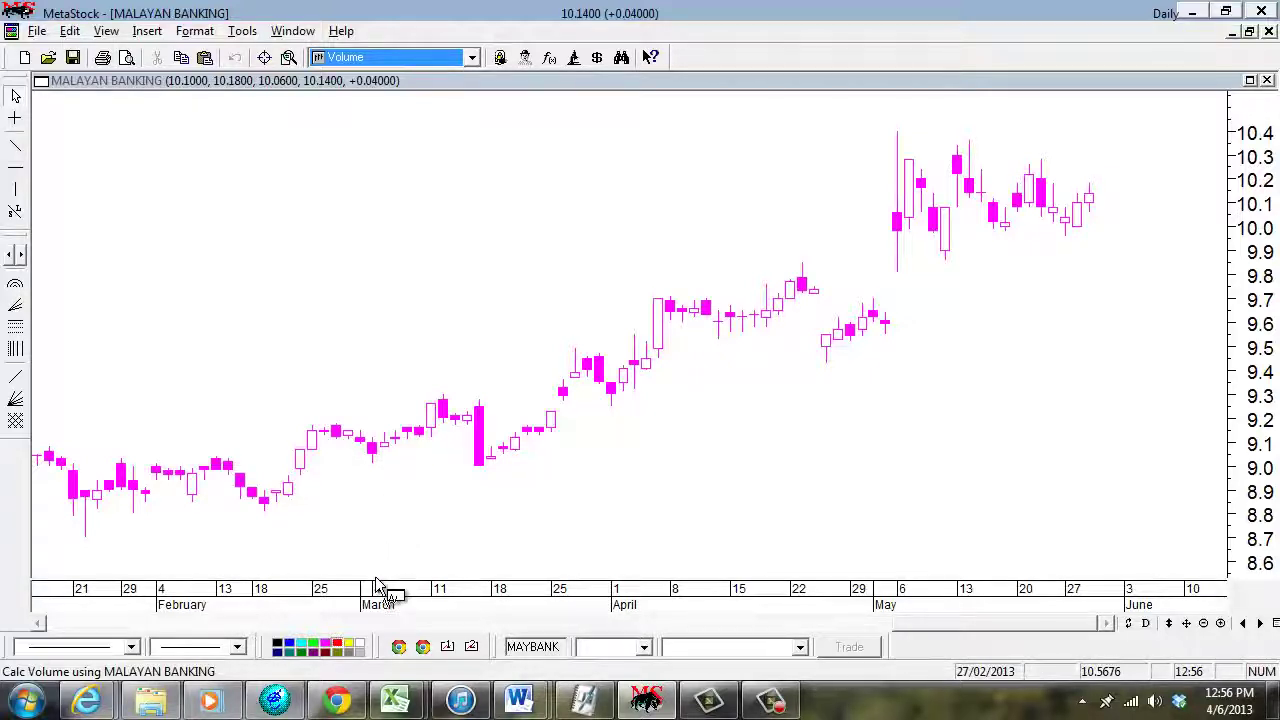
drag(378, 585, 378, 585)
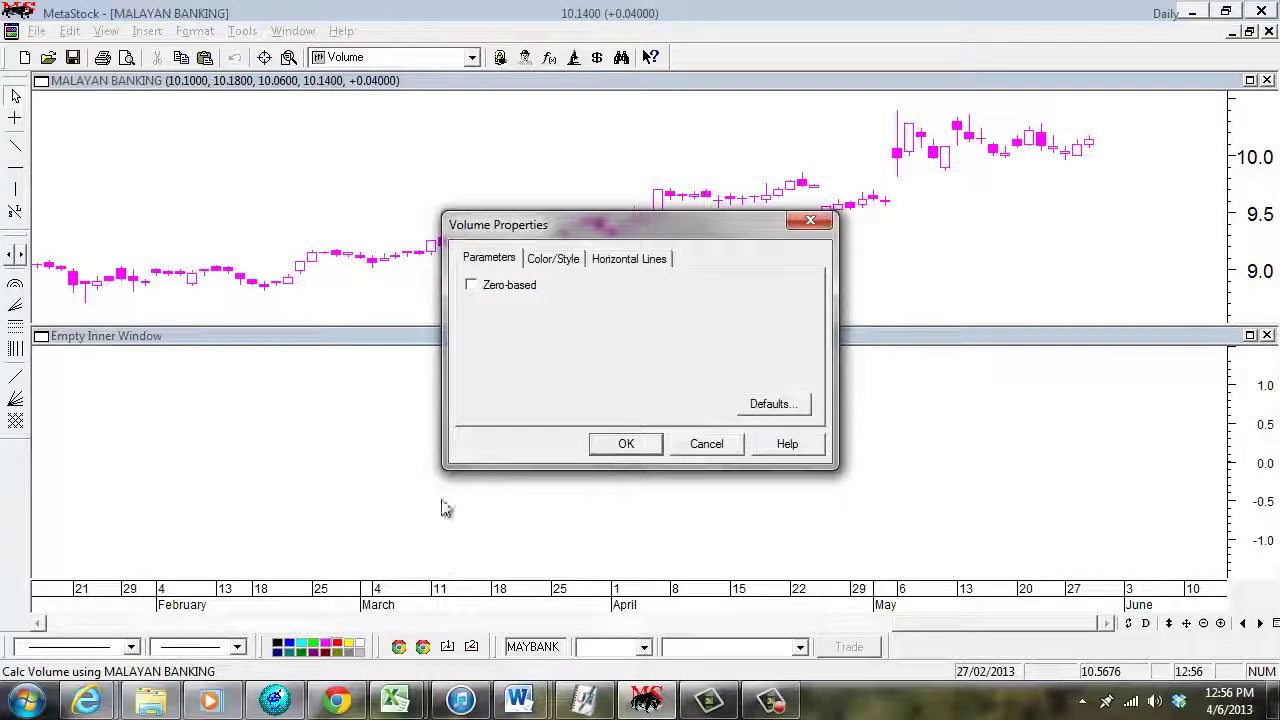
click(624, 444)
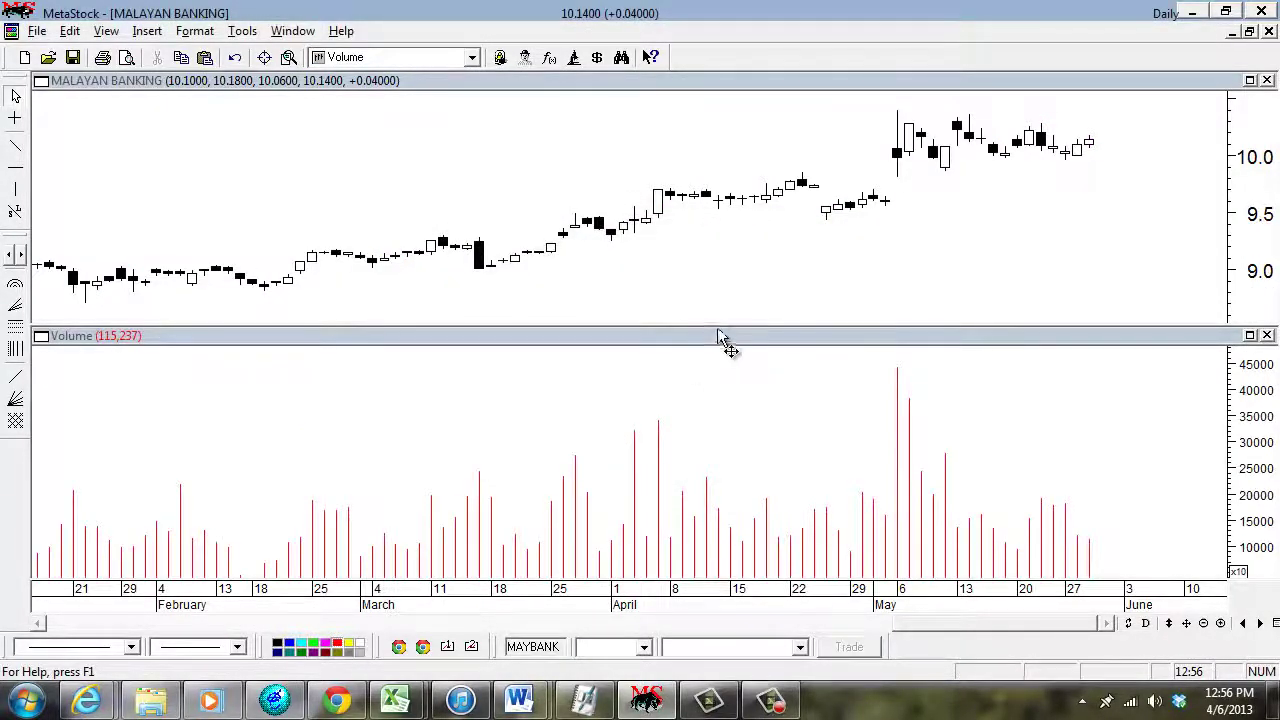
drag(717, 325, 760, 503)
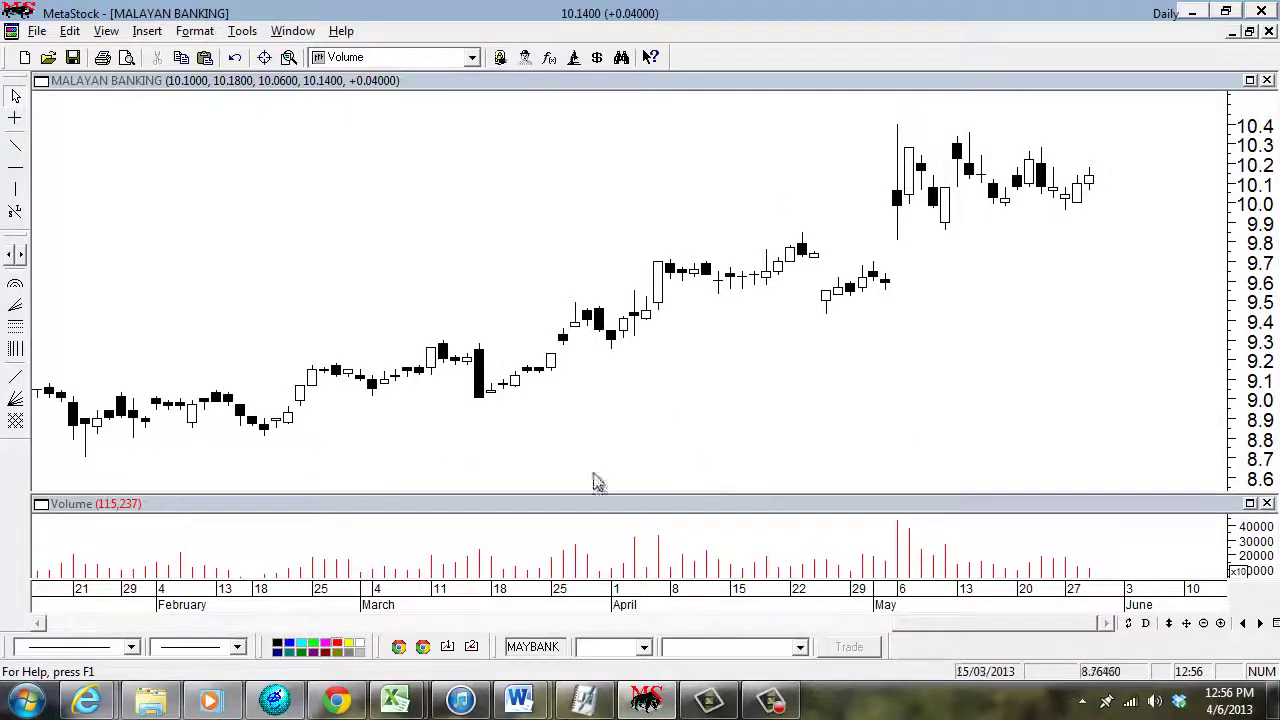
Colour the volume bars blue with a thin line style and drag the pane divider up
click(899, 570)
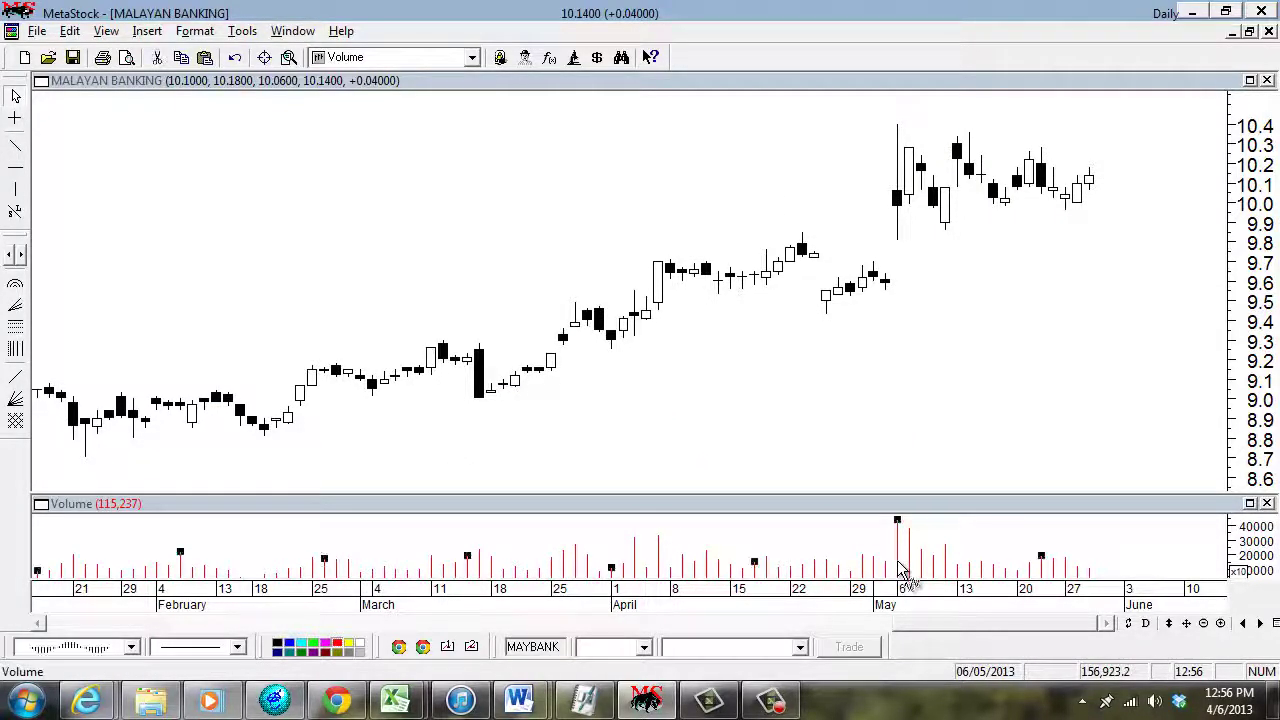
click(288, 646)
click(185, 651)
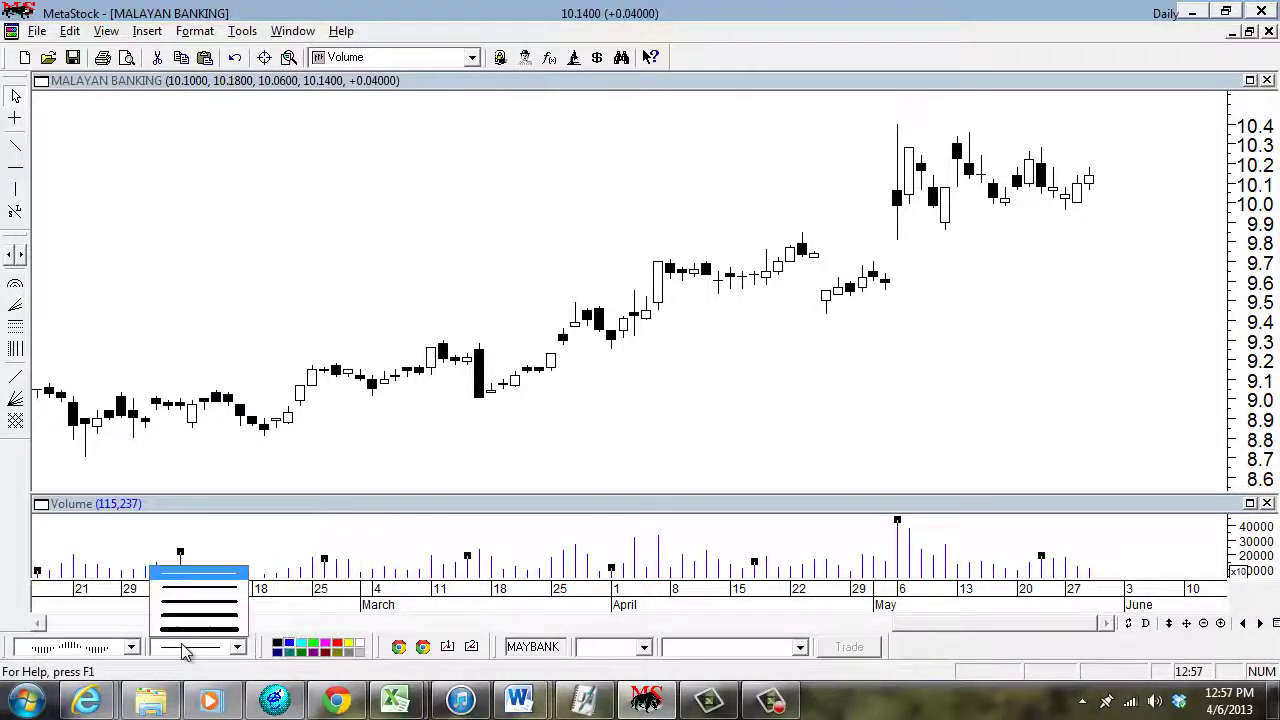
click(192, 620)
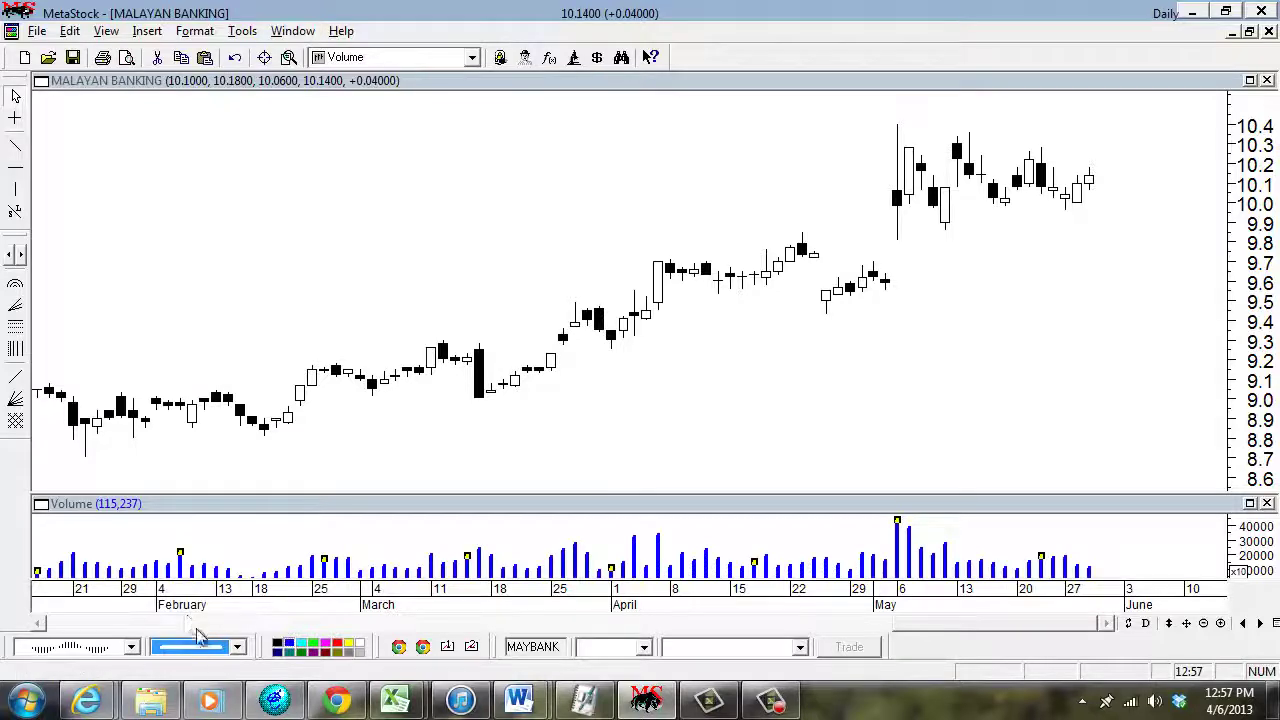
click(197, 647)
click(200, 605)
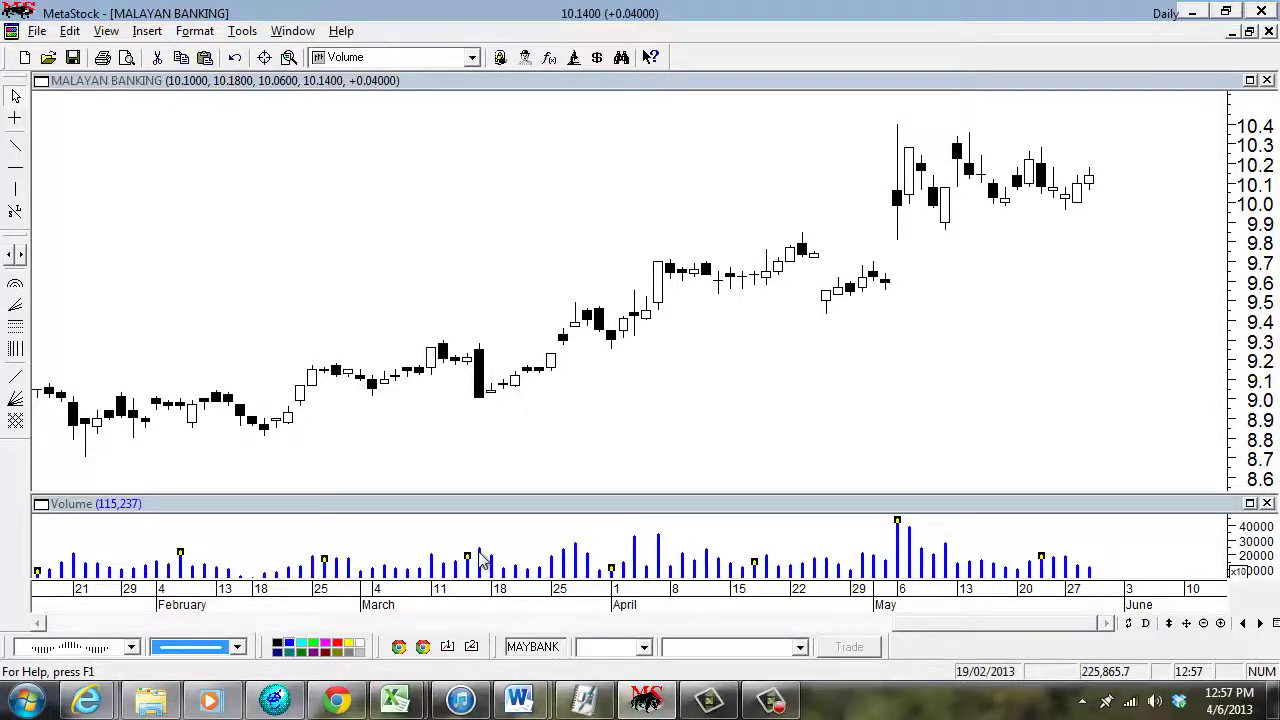
drag(447, 499, 447, 455)
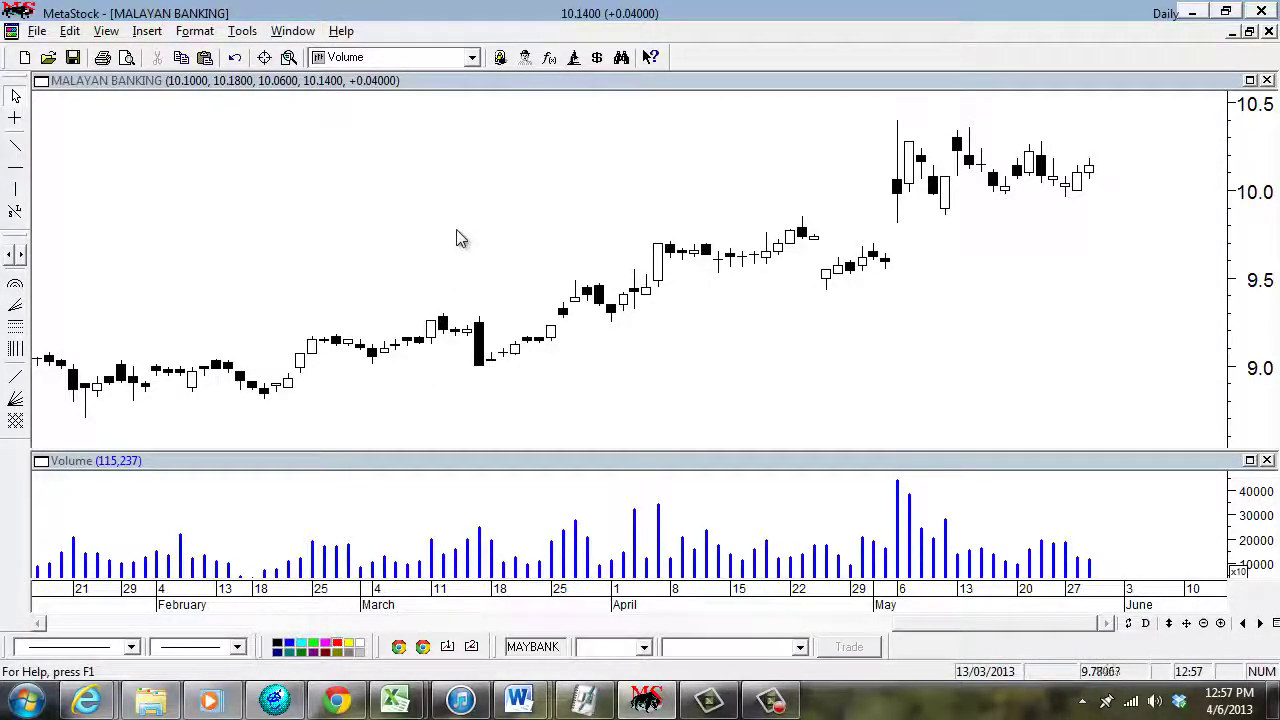
Select Moving Average from the toolbar's indicator drop-down list
click(476, 61)
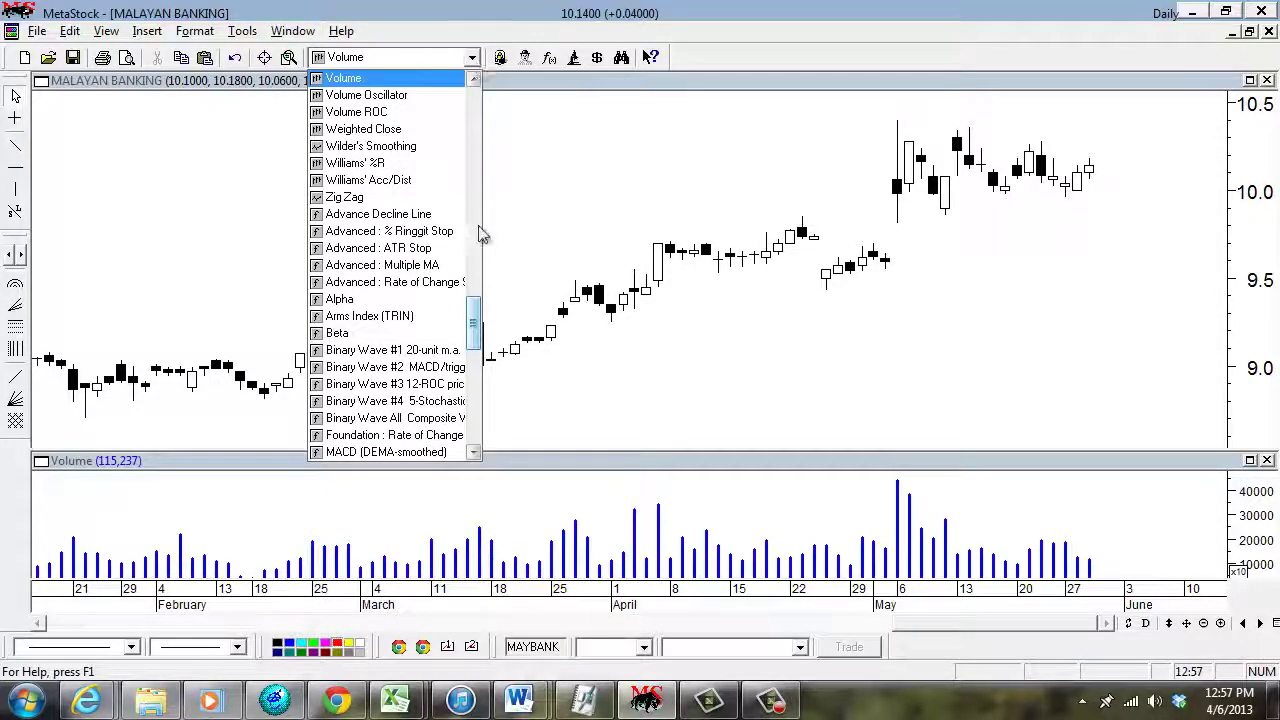
drag(477, 320, 486, 211)
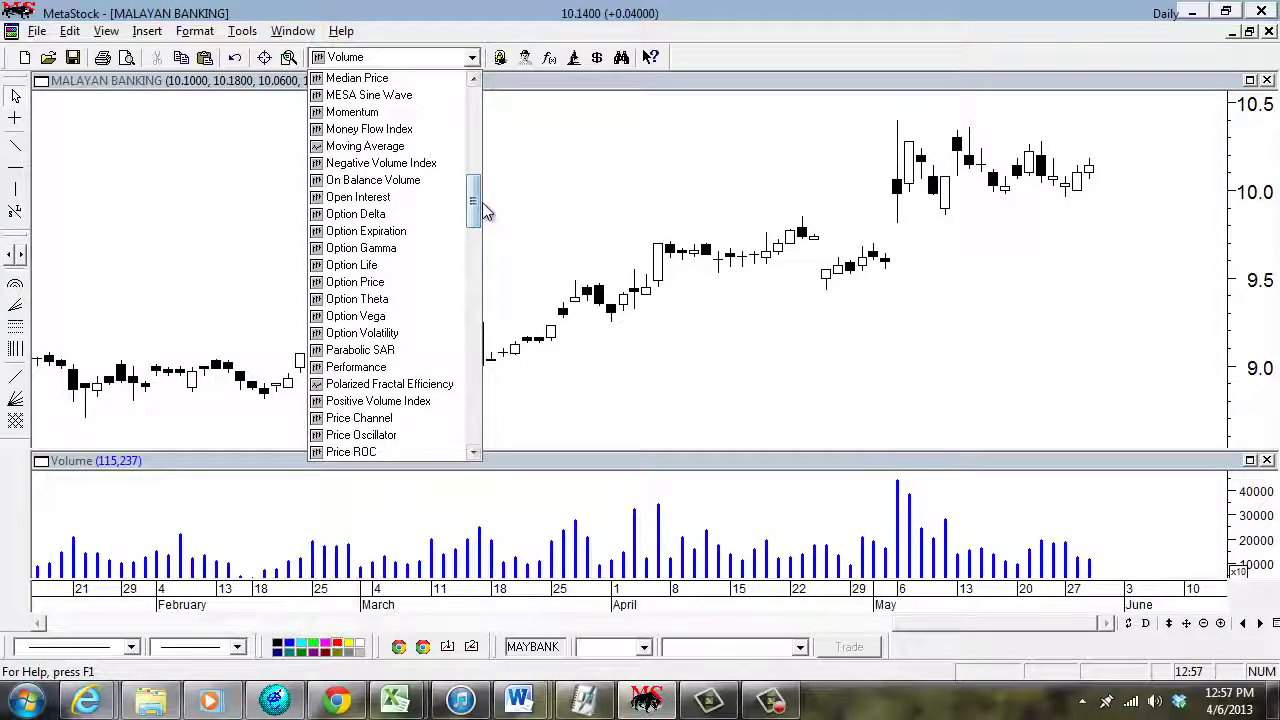
click(375, 147)
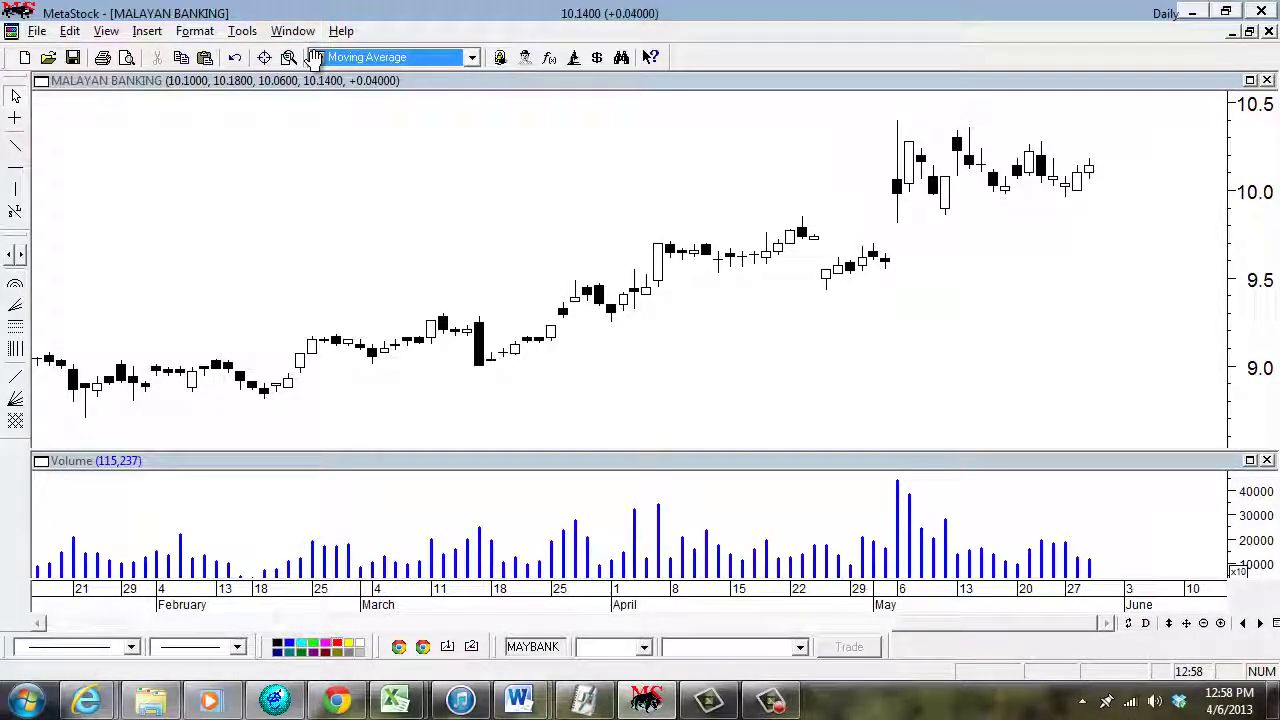
Drop a 50-period moving average onto the price candles, then zoom out five steps
mouse_move(317, 56)
mouse_down()
mouse_move(374, 328)
mouse_move(363, 58)
mouse_move(387, 213)
mouse_move(380, 40)
mouse_move(398, 215)
mouse_move(390, 54)
mouse_move(398, 86)
mouse_move(394, 222)
mouse_up()
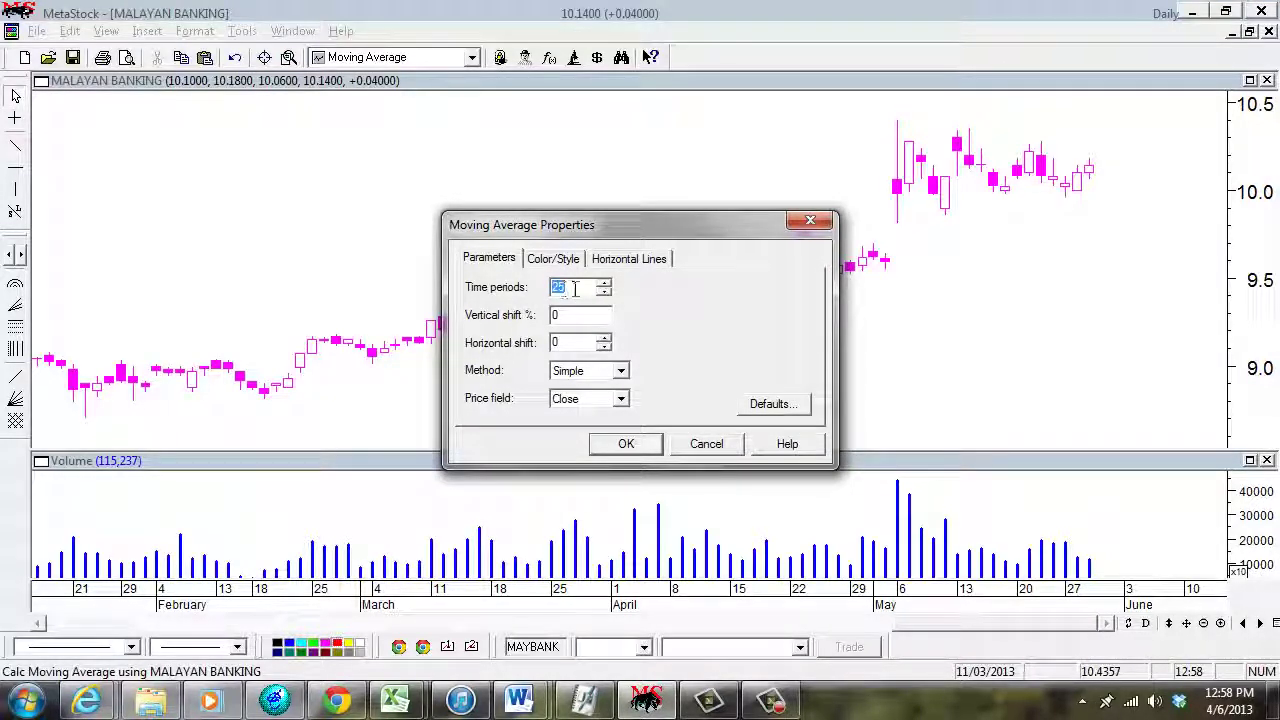
text(5)
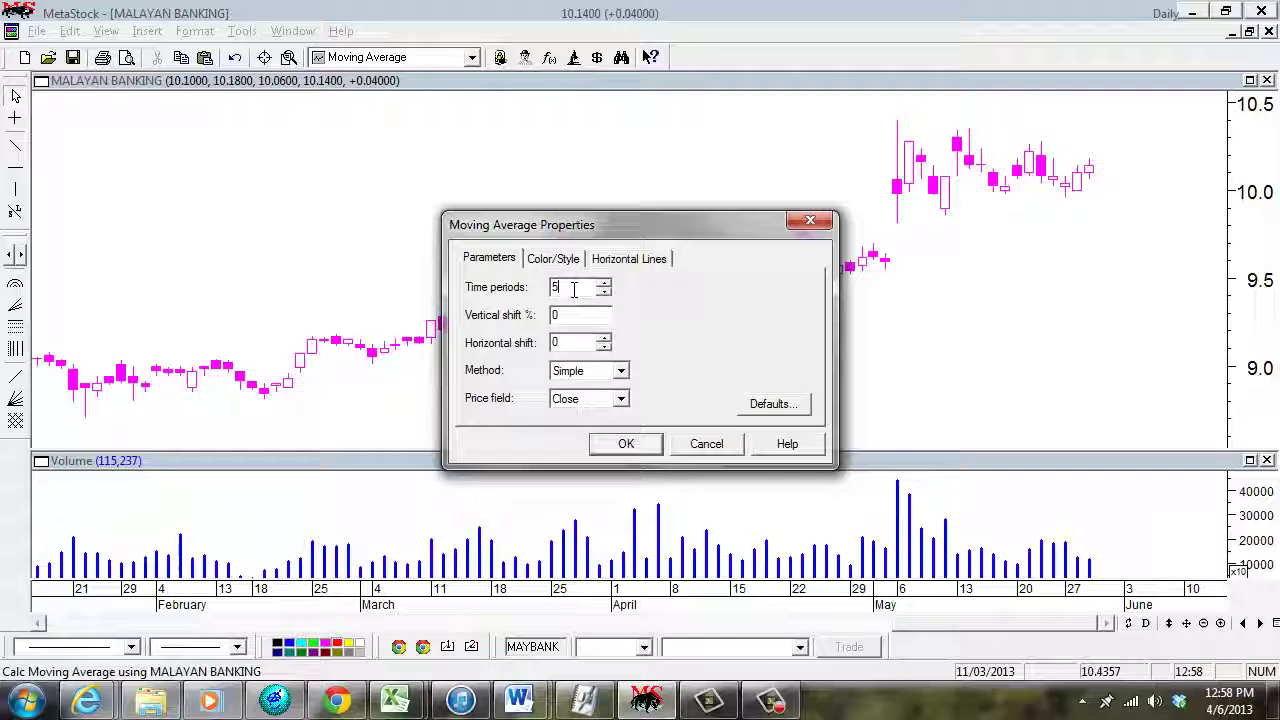
click(622, 443)
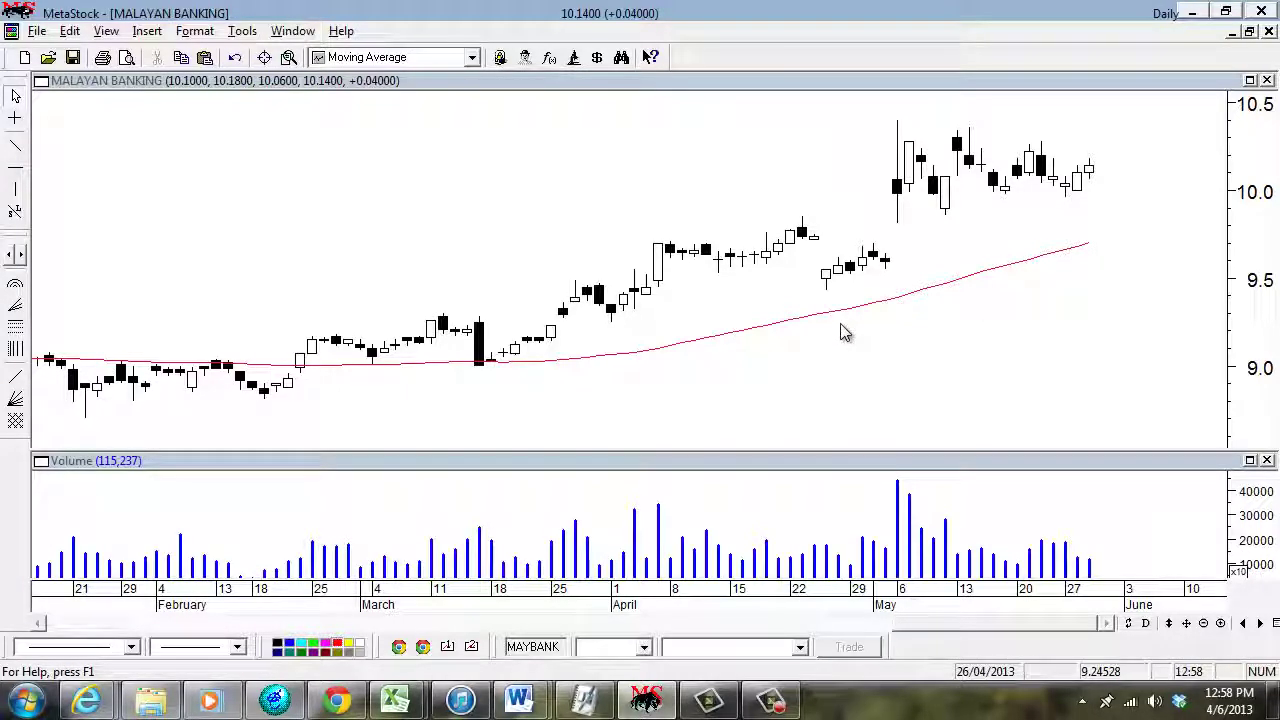
click(1205, 624)
click(1205, 624)
click(1205, 624)
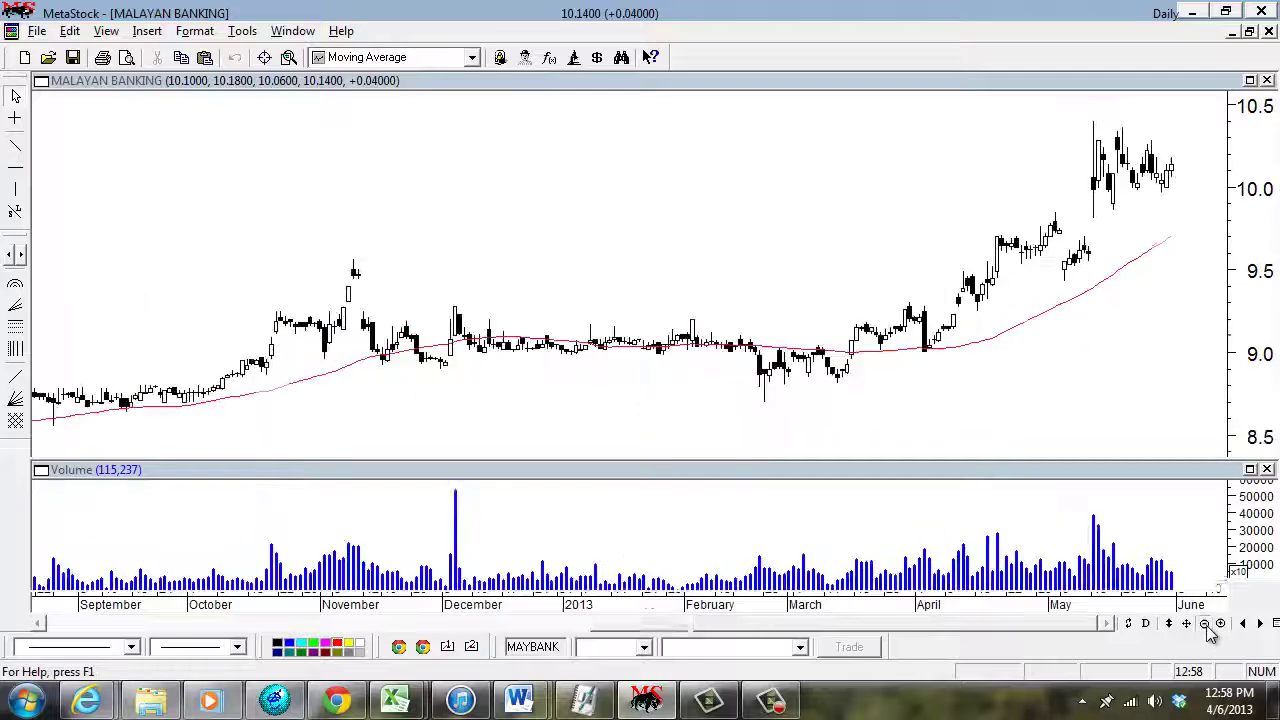
click(1205, 624)
click(1205, 624)
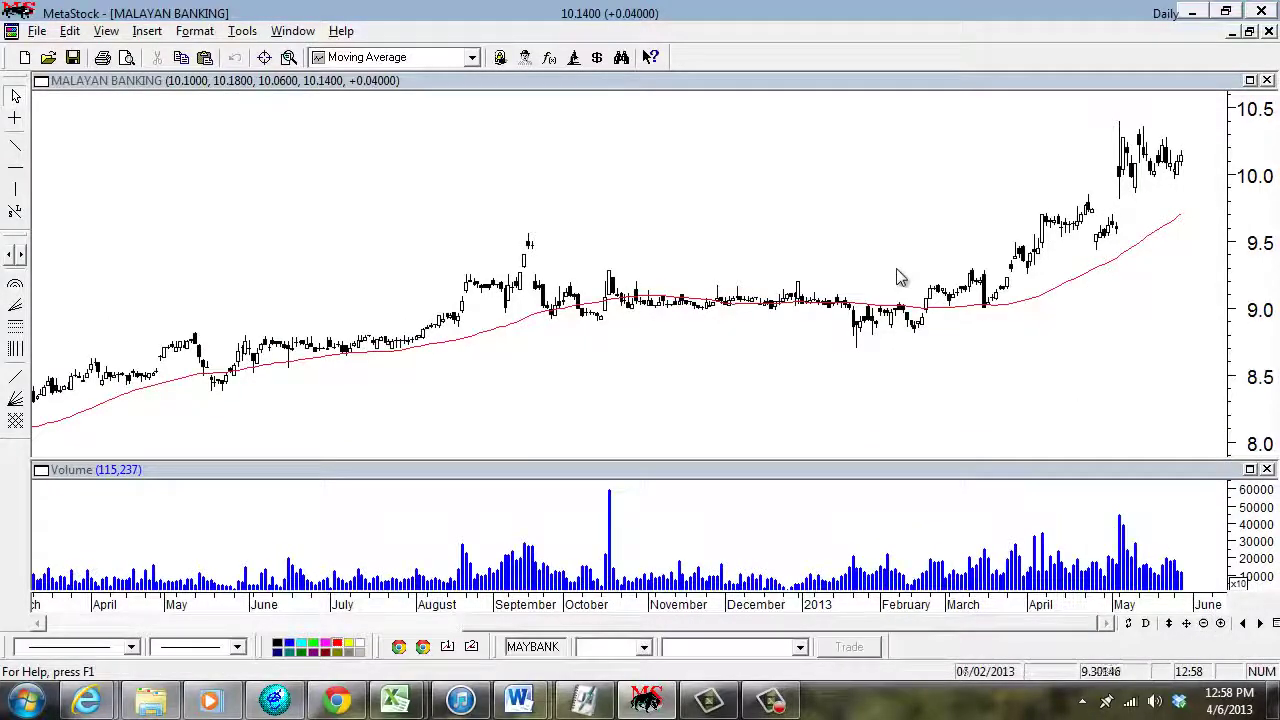